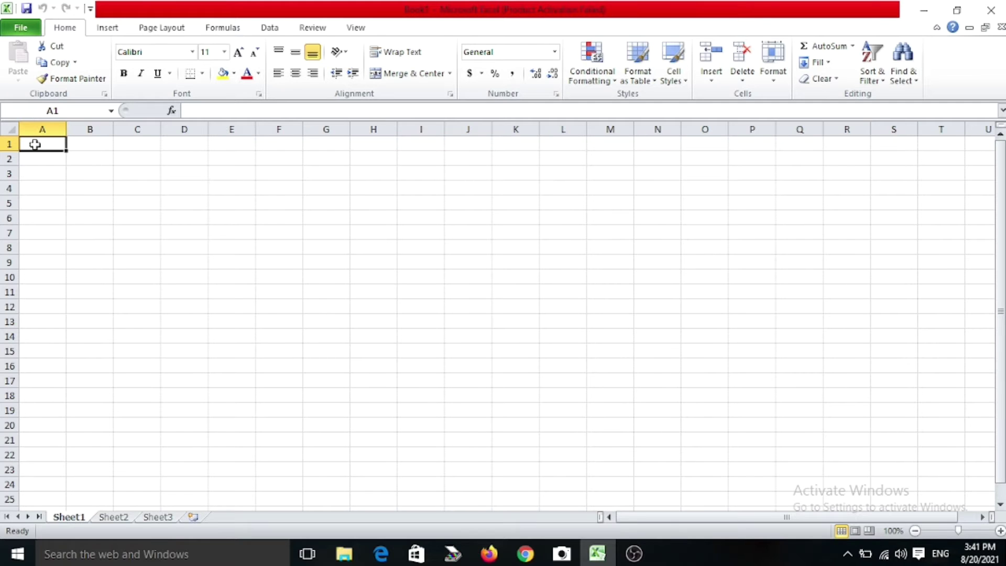
Merge and centre A1:G3 and enter the title 'discountsheet'
mouse_move(34, 144)
mouse_down()
mouse_move(323, 191)
mouse_move(419, 167)
mouse_move(349, 170)
mouse_up()
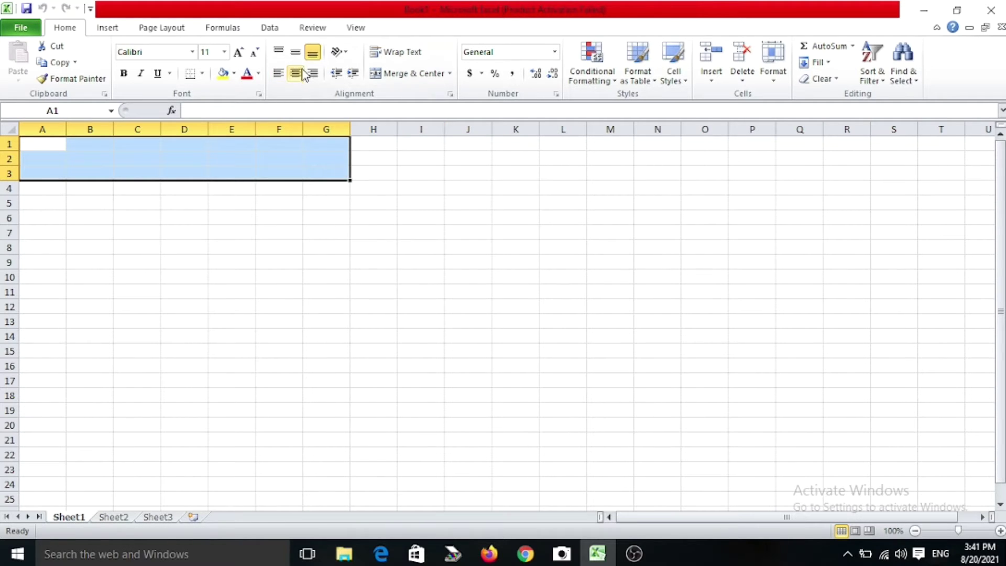
click(376, 76)
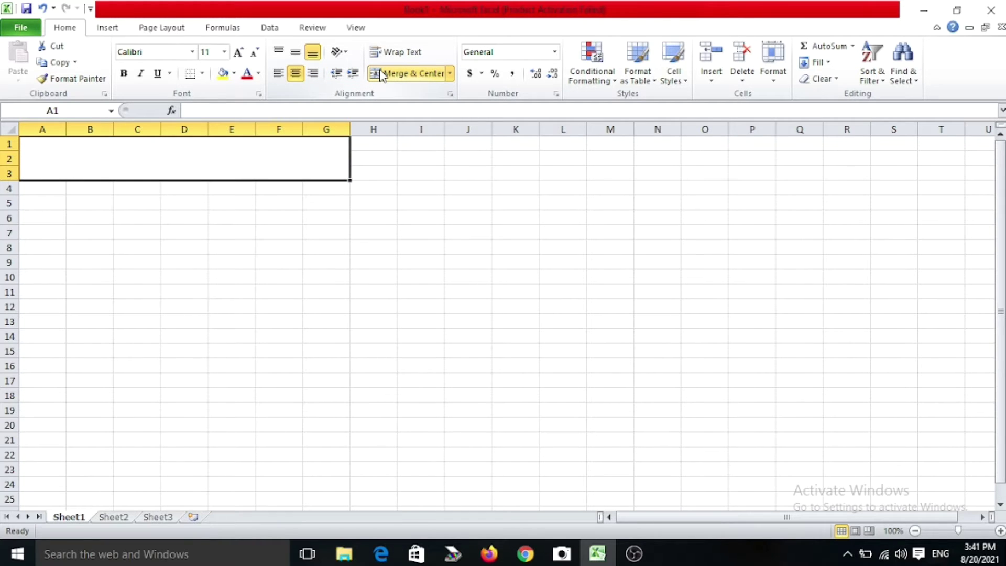
text(di)
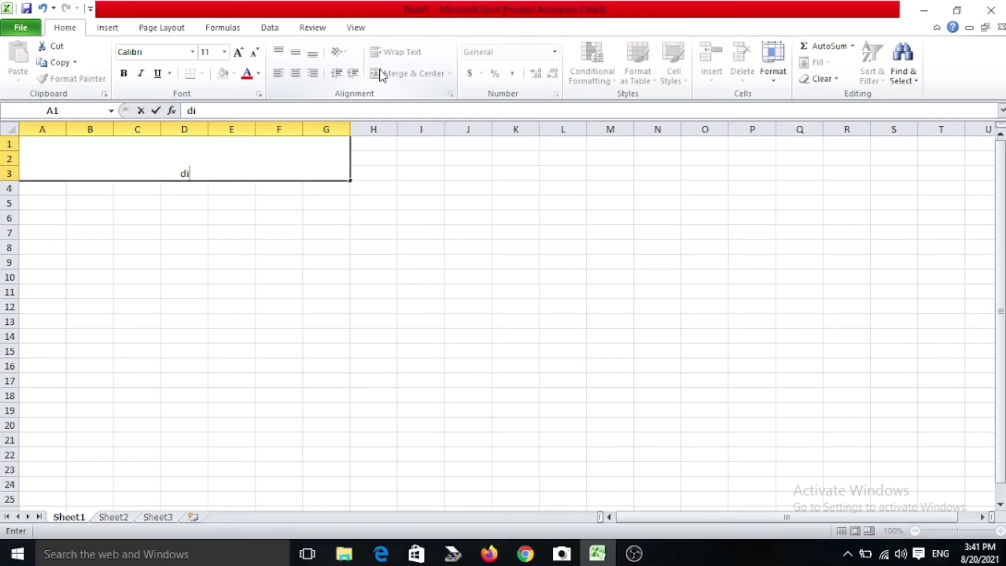
text(s)
text(count)
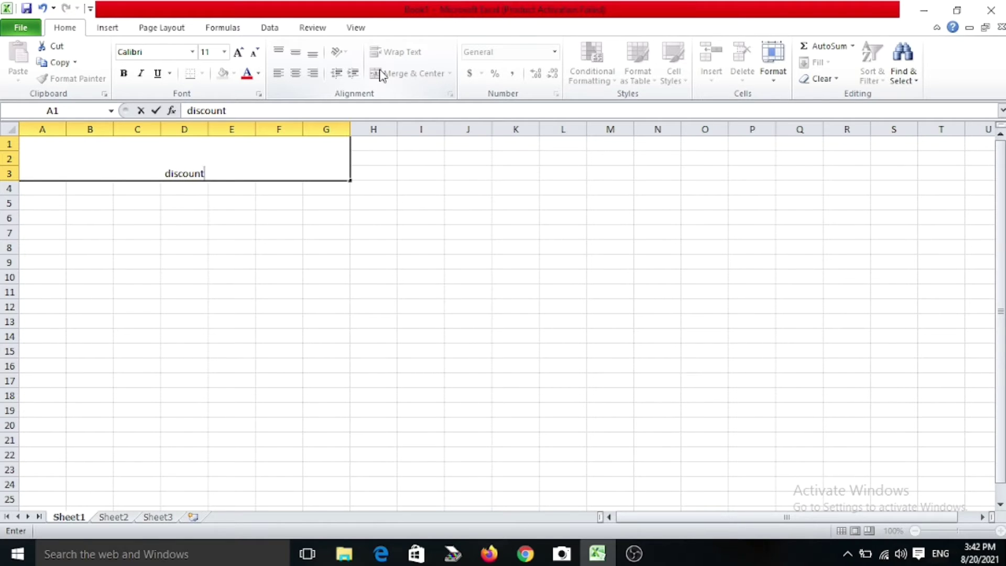
text(shee)
text(t)
key(ctrl+Return)
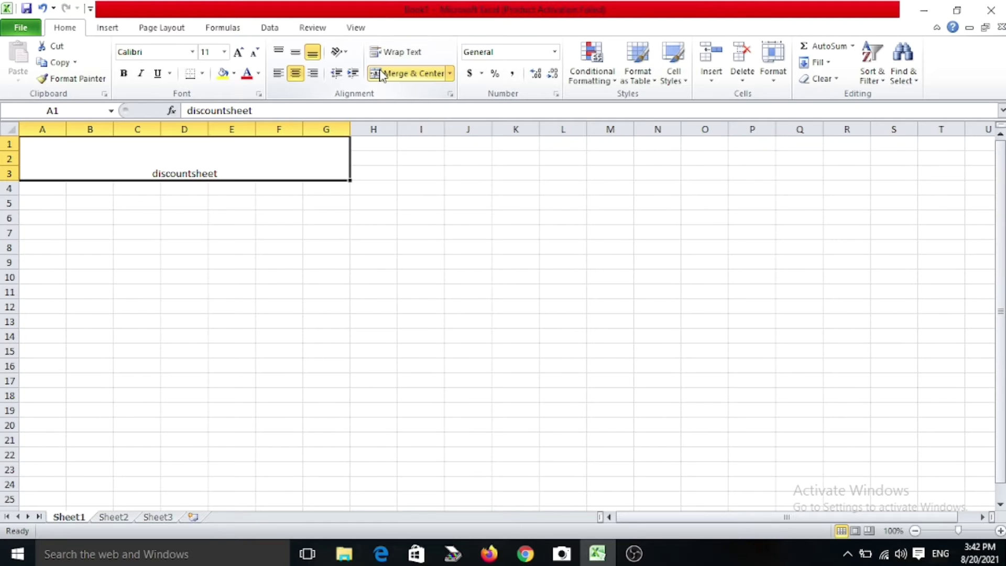
key(Return)
Correct the title to 'discount sheet' and make column A narrower
click(180, 156)
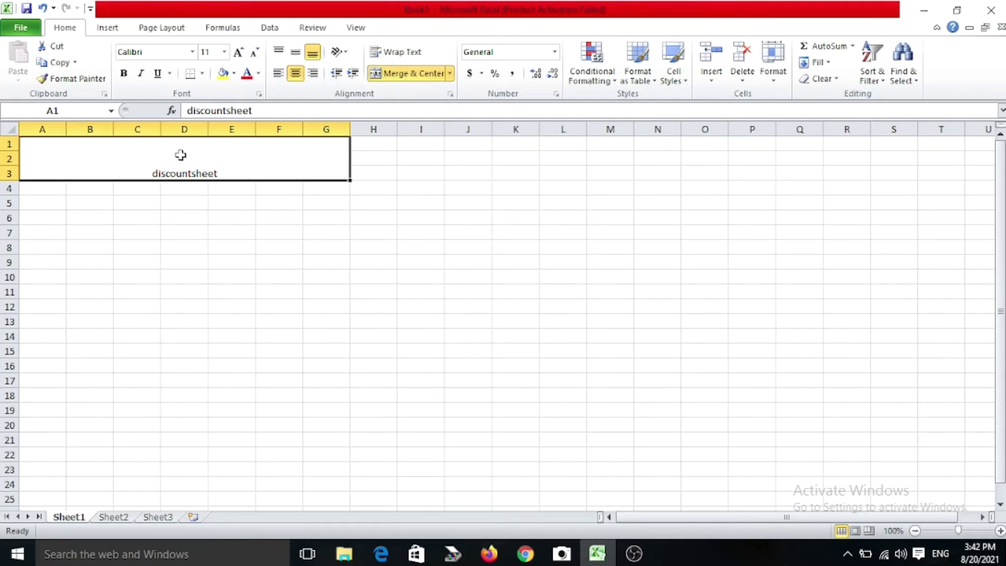
drag(300, 111, 112, 97)
click(231, 110)
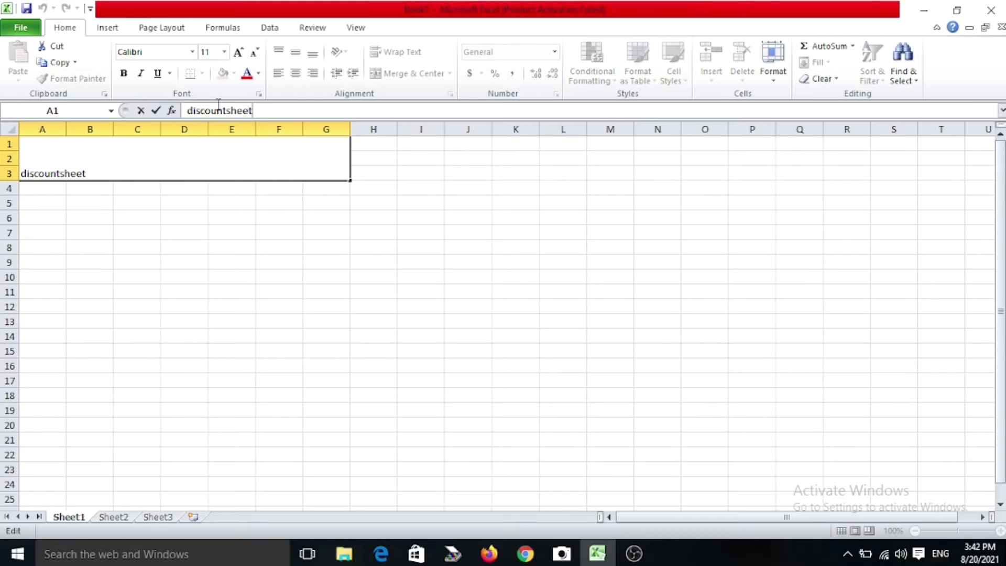
click(39, 186)
drag(65, 130, 51, 130)
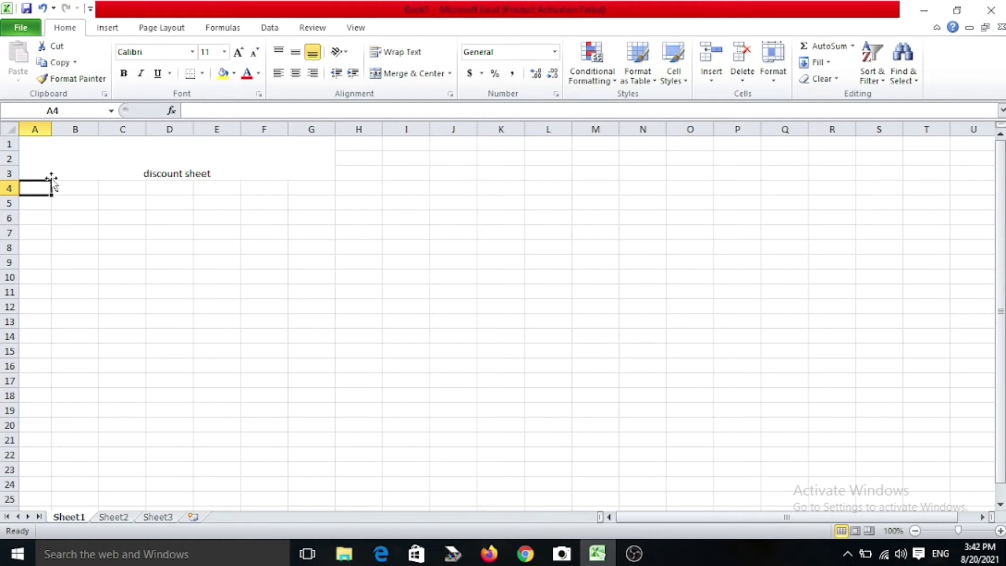
Enter headings s.no., name of item, quantity and prize in A4:D4, widening column B
text(s.no)
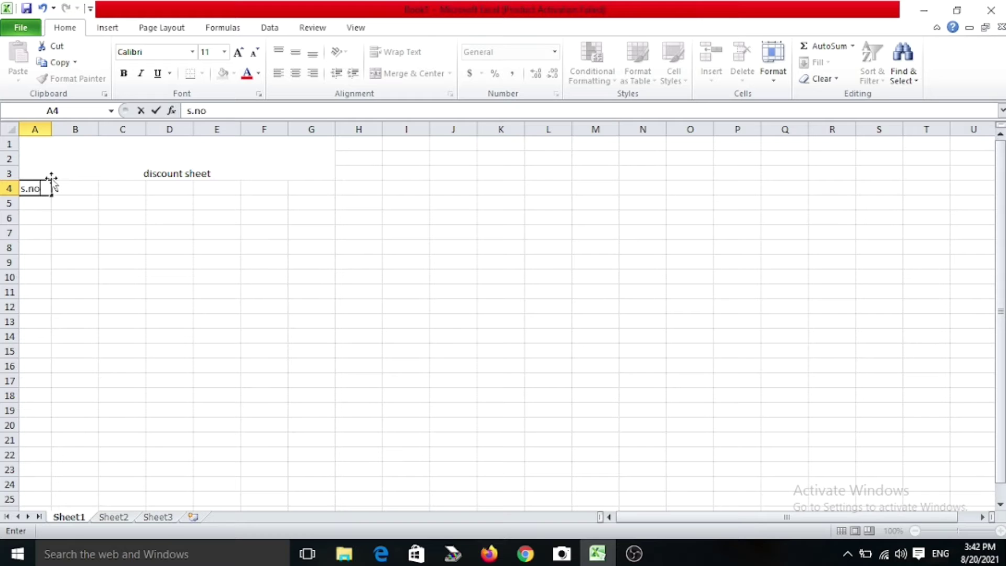
text(.)
click(84, 187)
drag(98, 128, 143, 128)
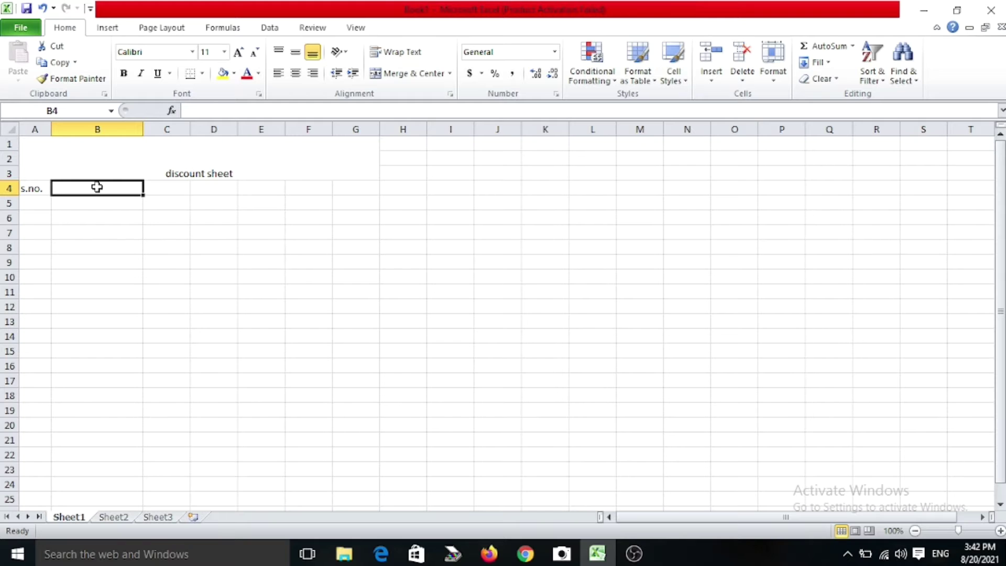
text(nam)
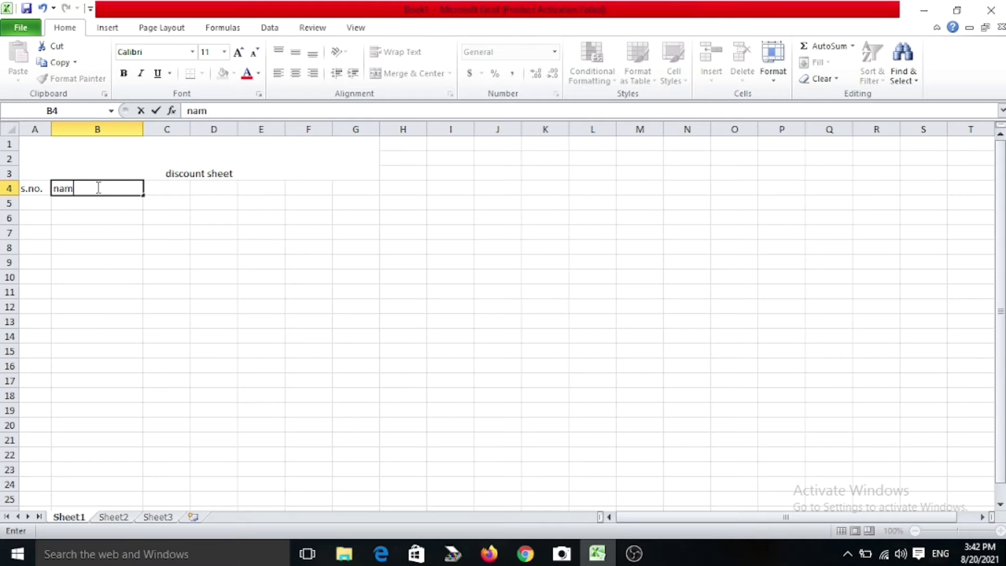
text(e o)
text(f it)
text(em)
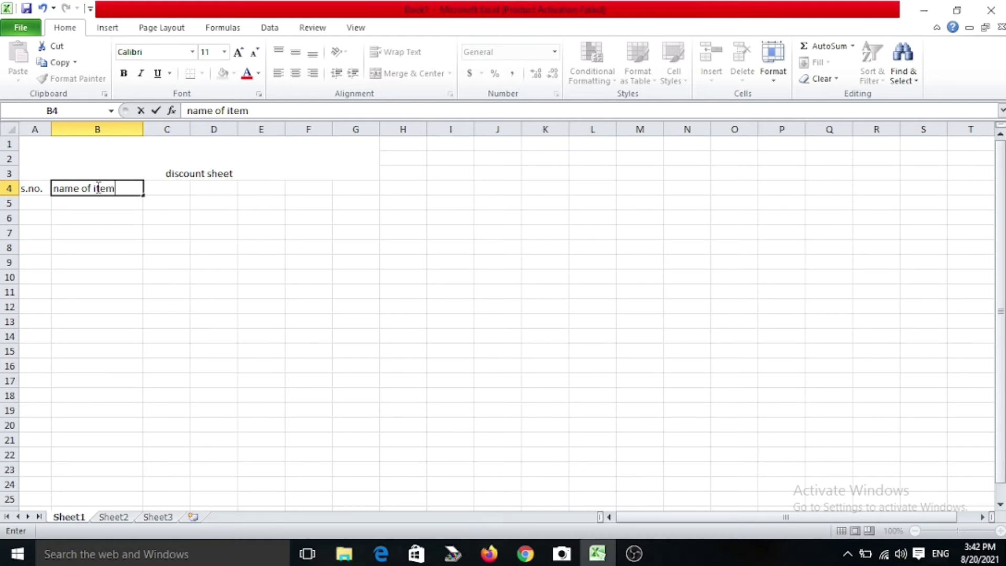
key(Tab)
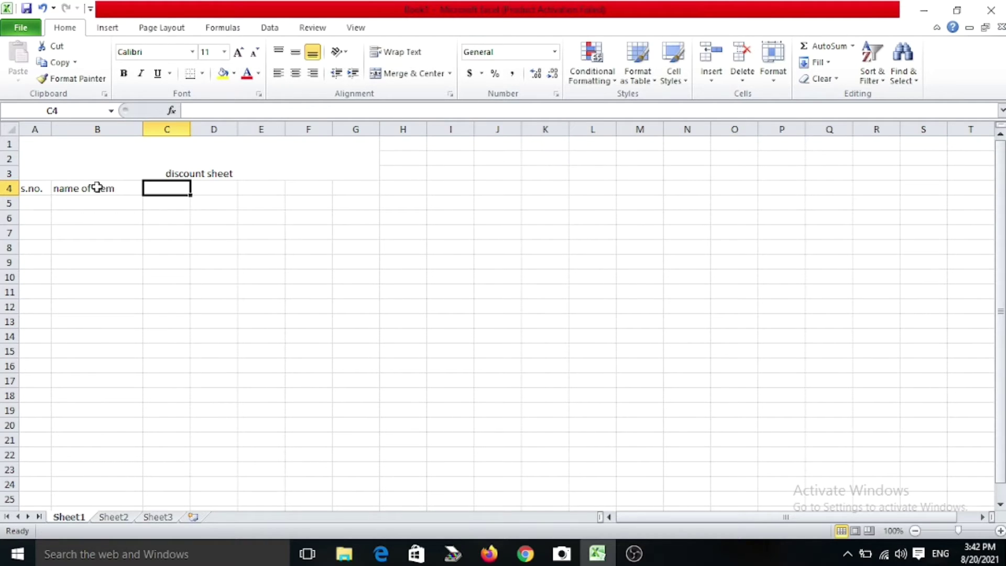
text(qu)
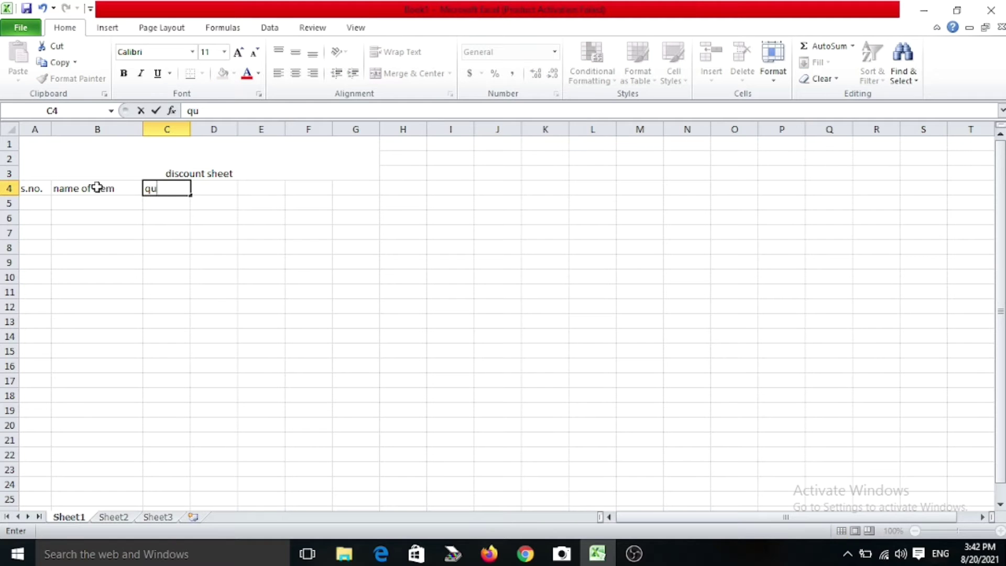
text(antit)
text(y)
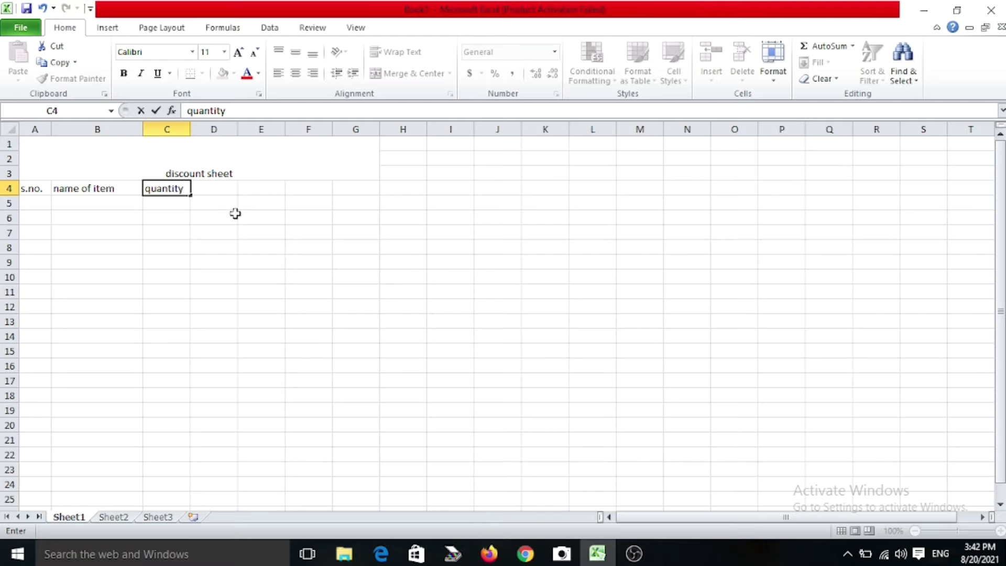
click(223, 186)
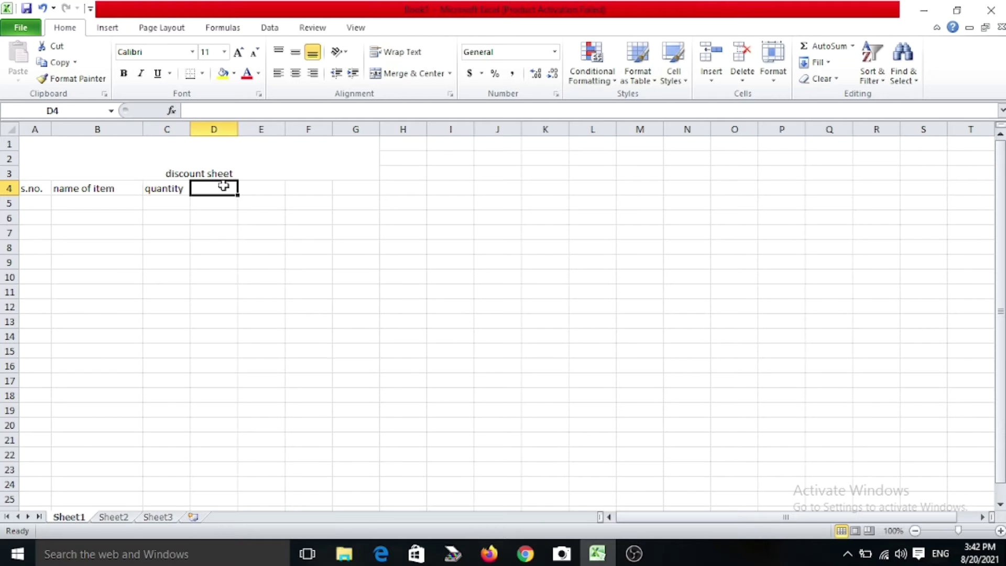
text(pri)
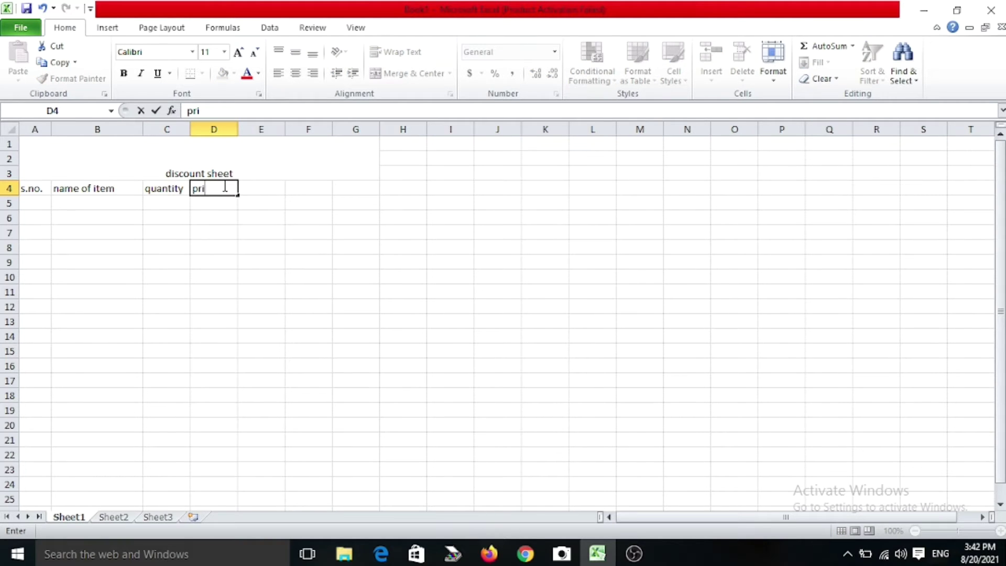
text(ze)
key(Tab)
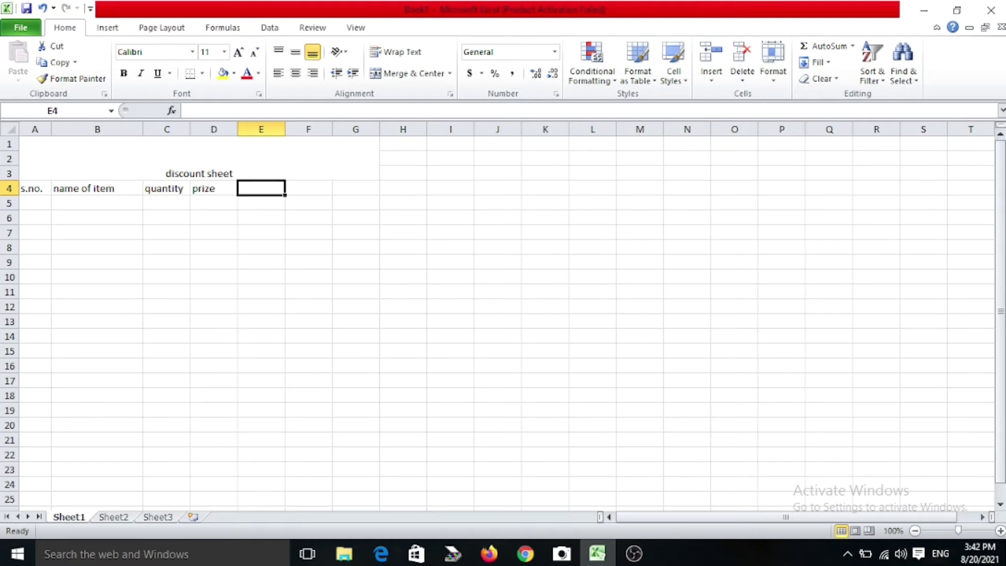
Widen column E and enter the heading 'discount' in E4
drag(284, 129, 308, 129)
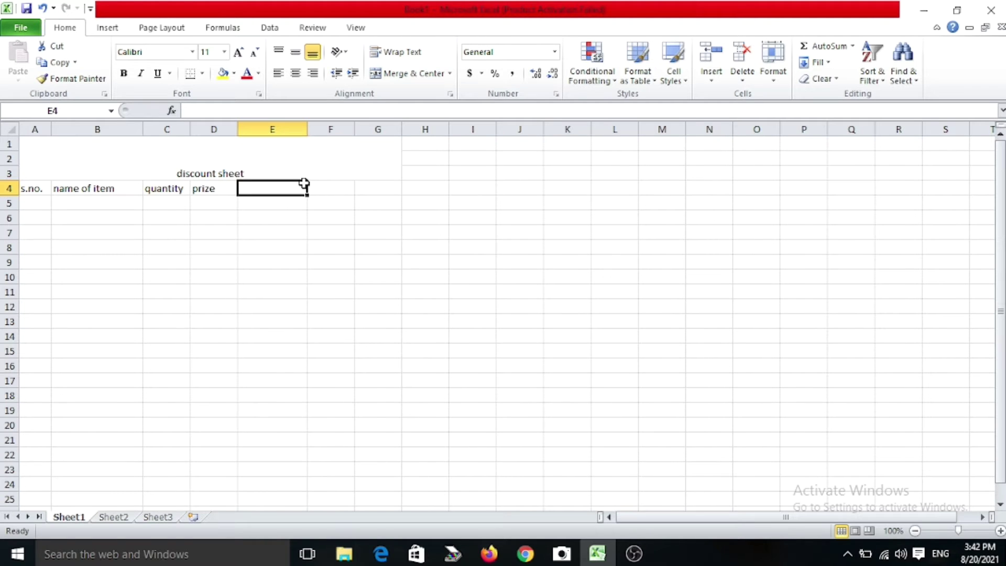
text(disco)
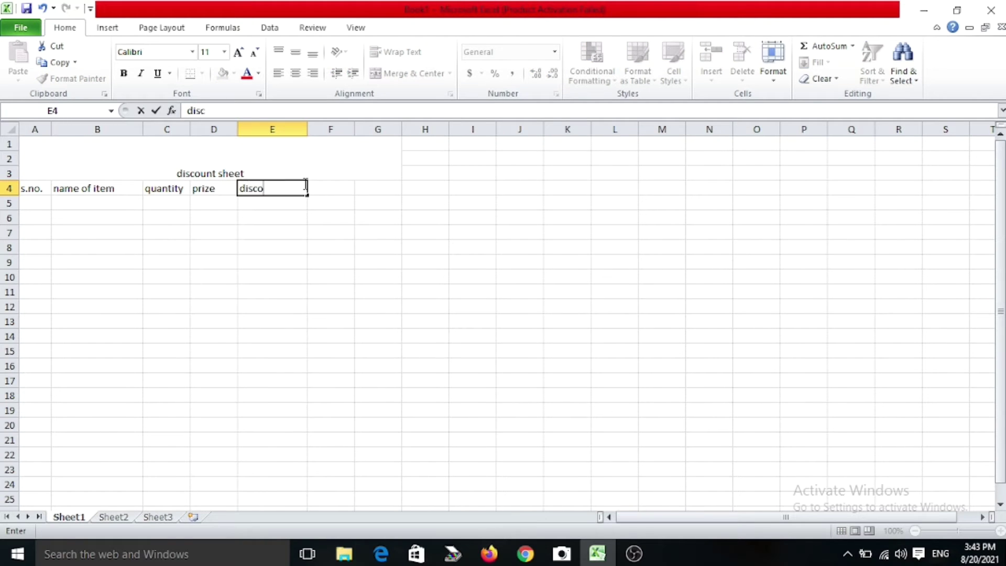
text(unt)
key(Tab)
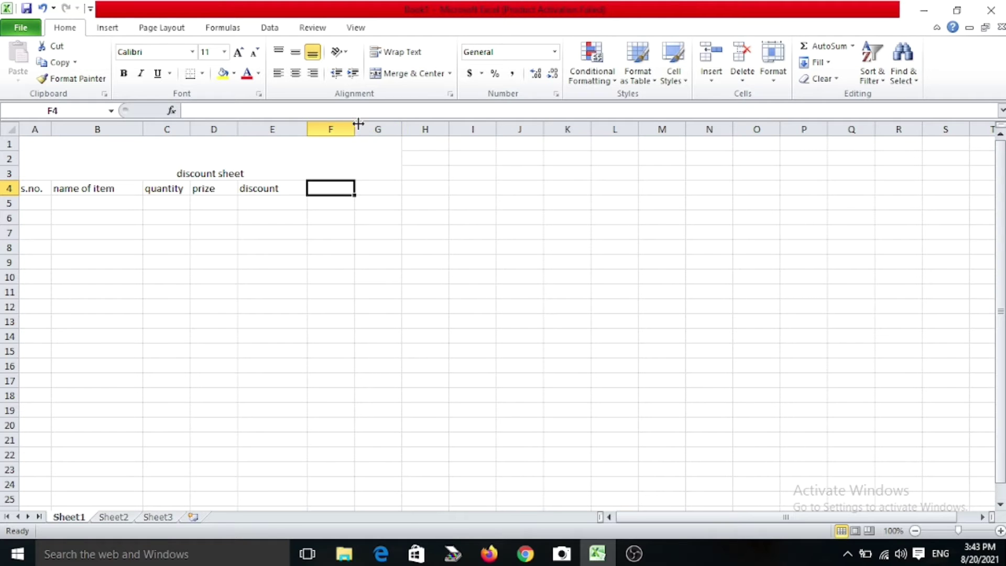
Widen column F, enter 'total discount' in F4, and type 'net prize' in G4
drag(355, 128, 401, 129)
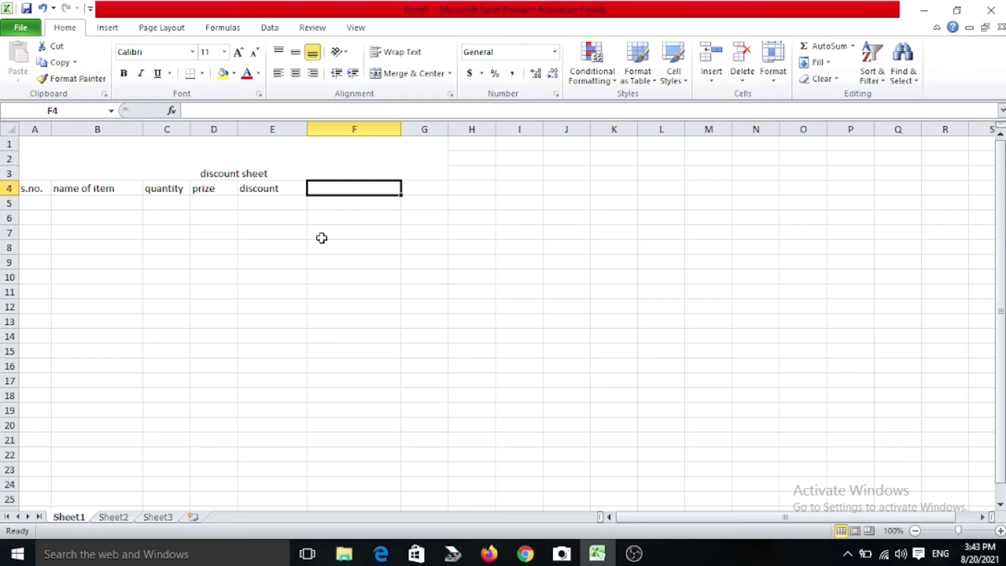
text(toa)
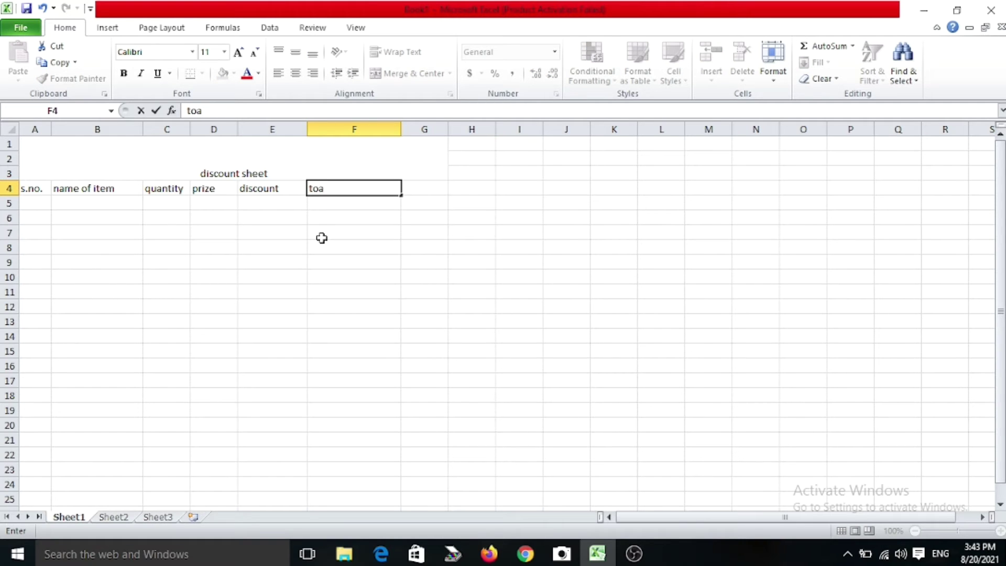
key(BackSpace)
text(tal )
text(dis)
key(BackSpace)
key(BackSpace)
text(isc)
text(ount)
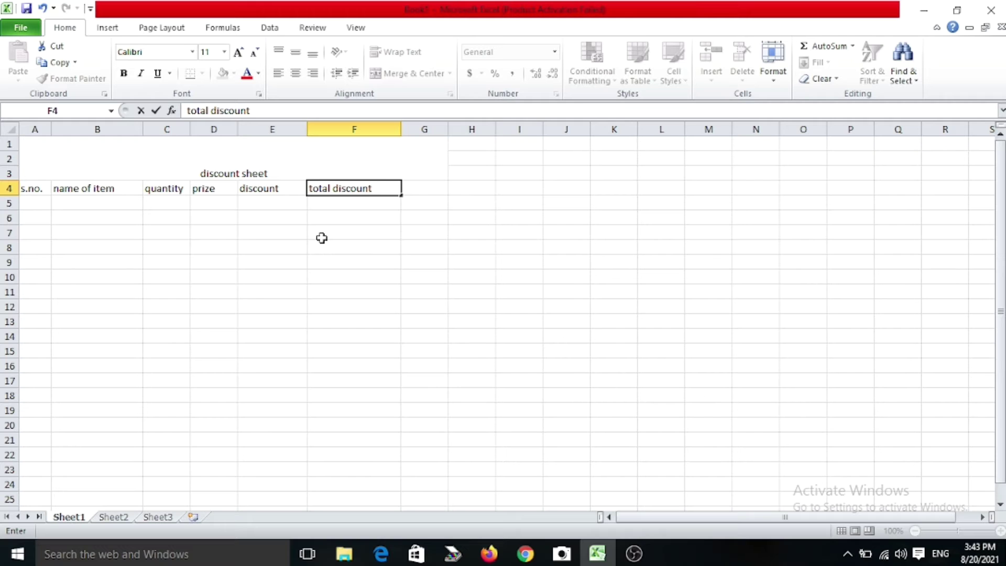
key(Tab)
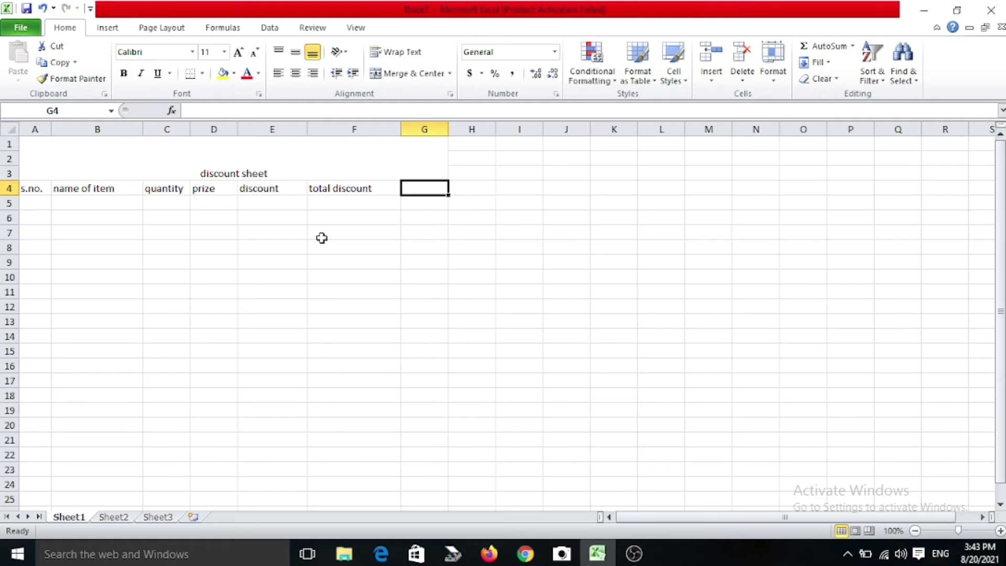
text(net )
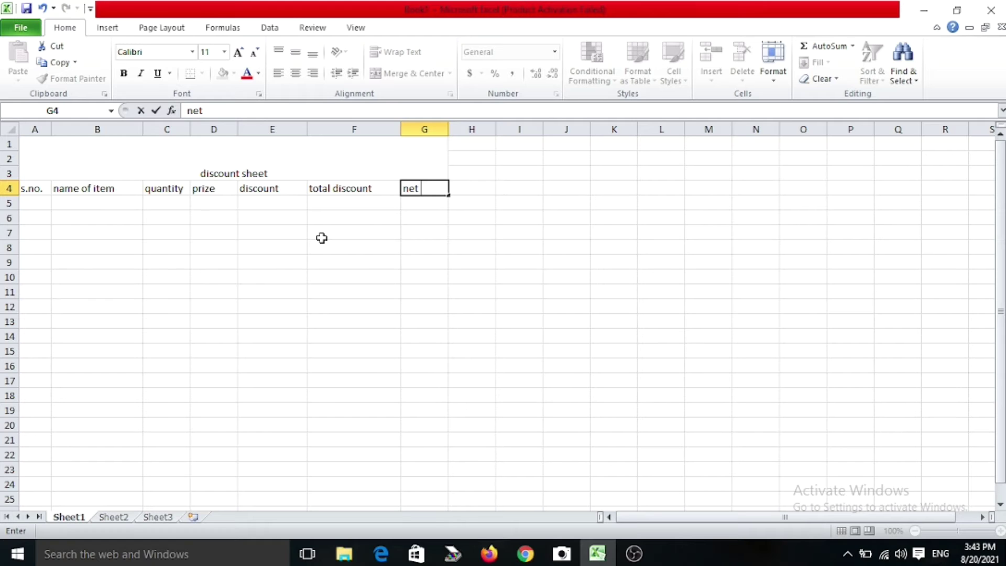
text(pri)
text(ze)
Number the items 1 to 5 in A5:A9 as a fill series
click(325, 234)
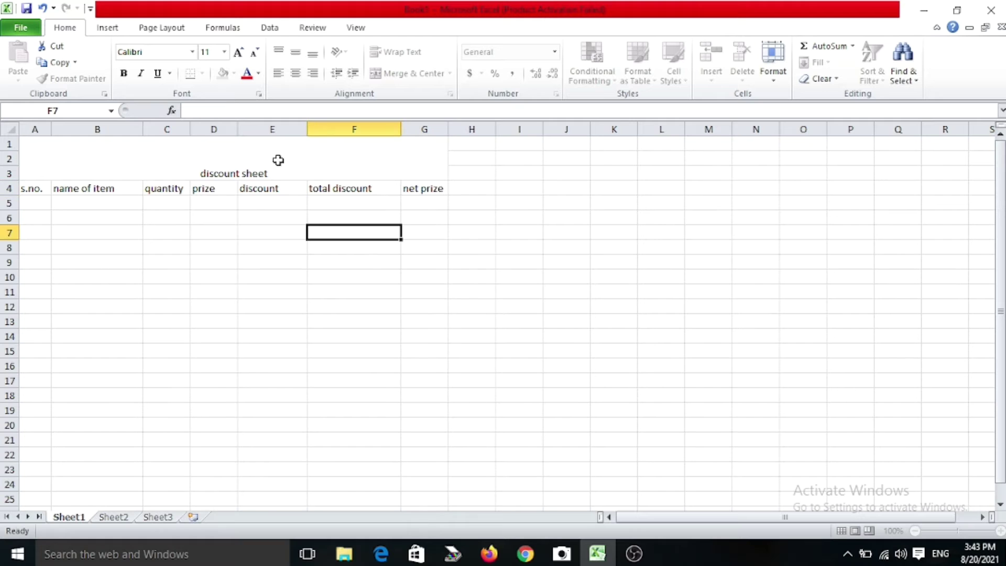
click(32, 203)
text(1)
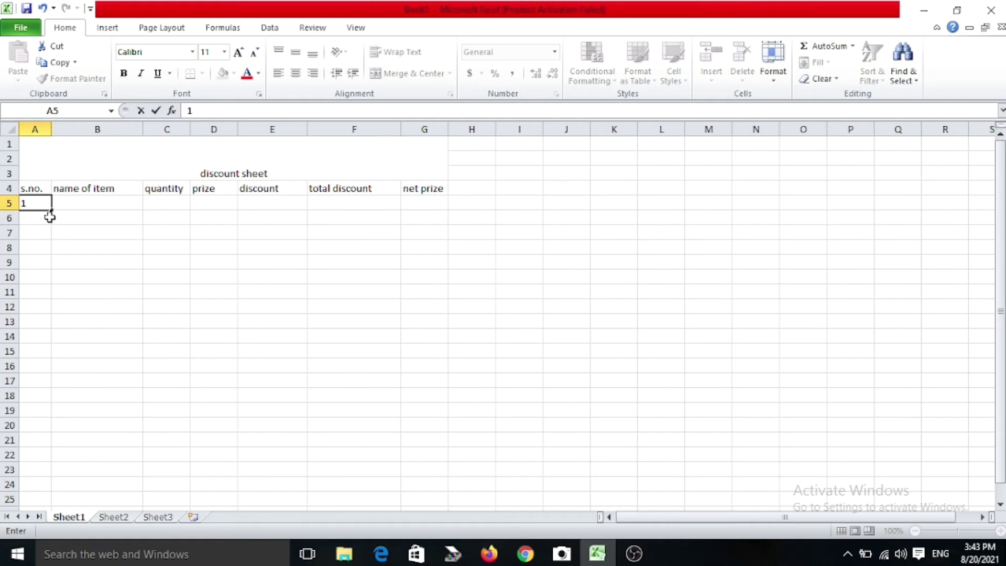
click(51, 210)
drag(51, 210, 54, 263)
click(62, 283)
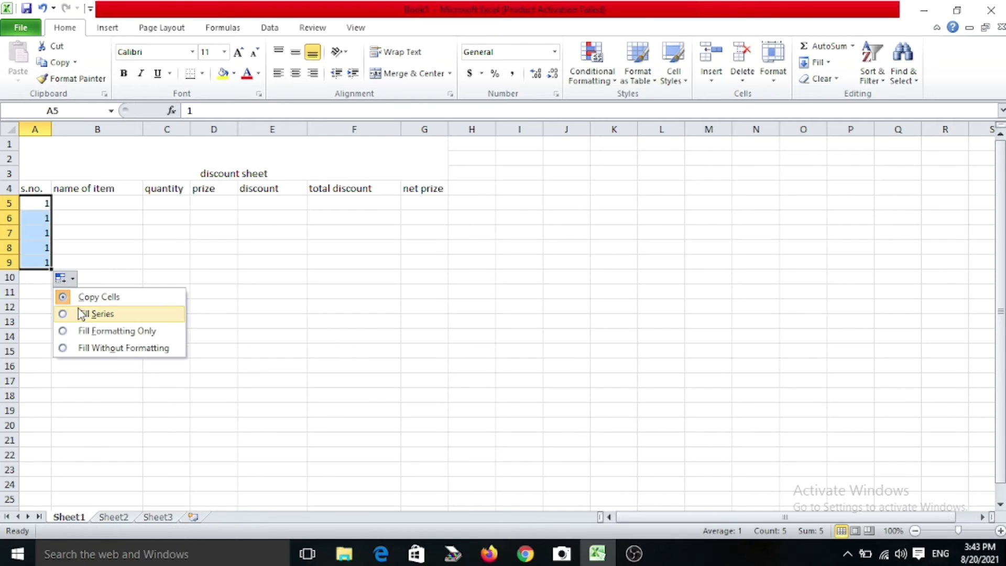
click(80, 317)
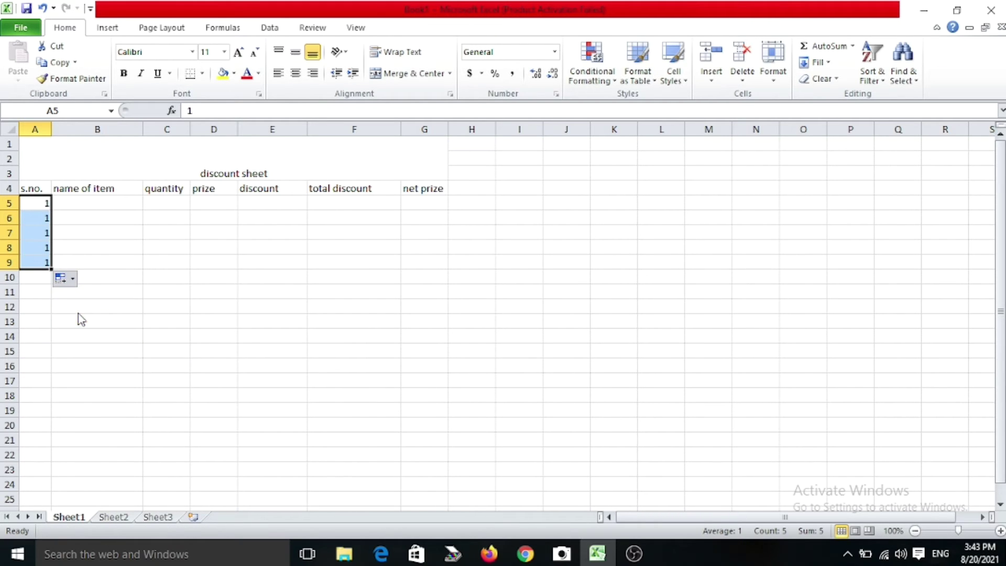
click(74, 203)
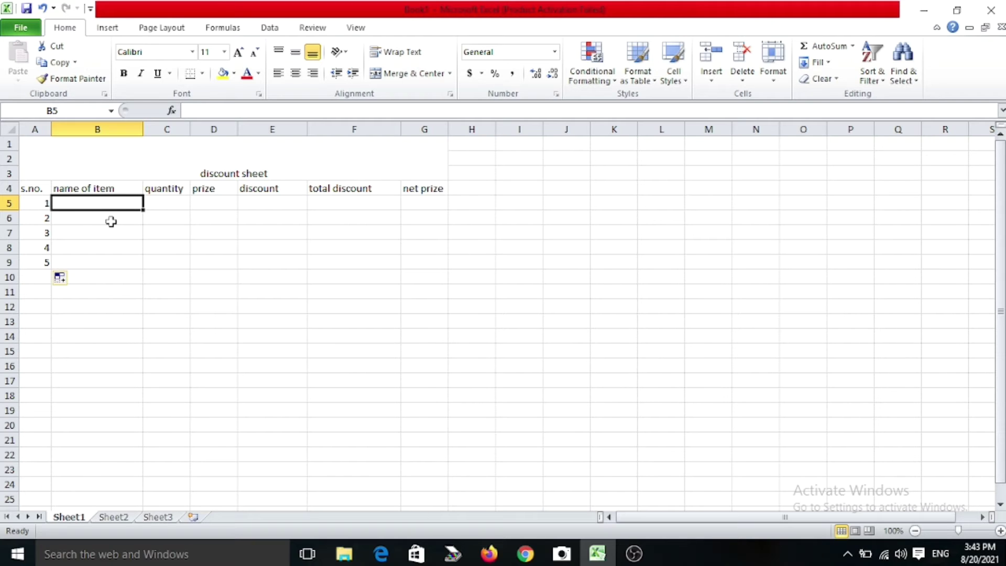
Enter item names mouse, keyboard, cpu, mother box and rom in B5:B9
text(mo)
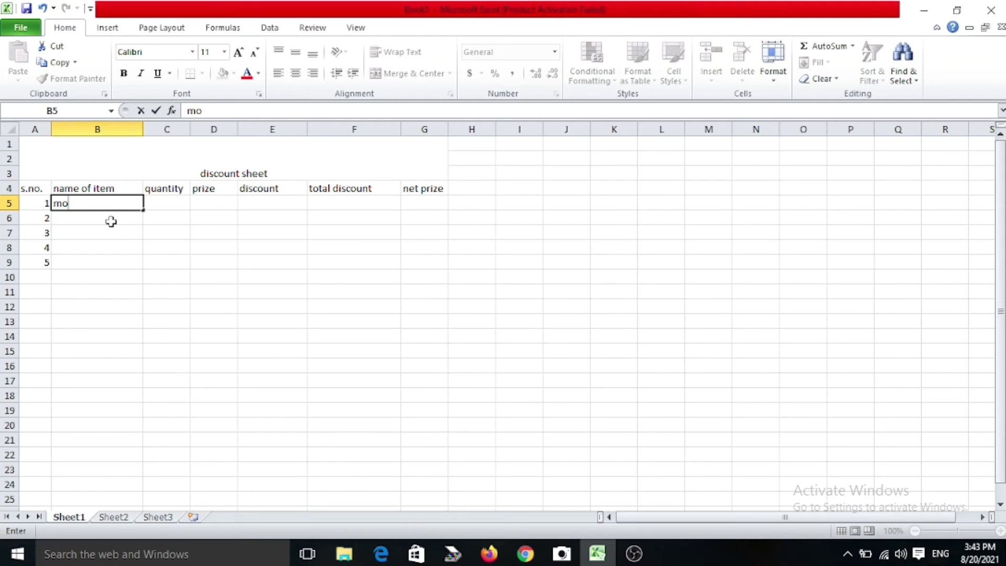
text(se)
key(BackSpace)
key(BackSpace)
text(use)
key(Return)
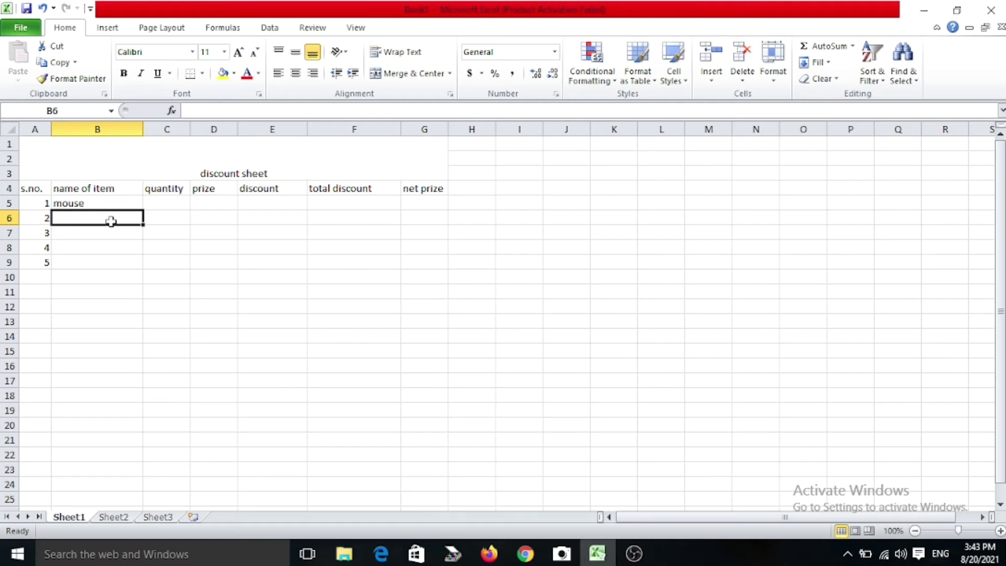
text(key)
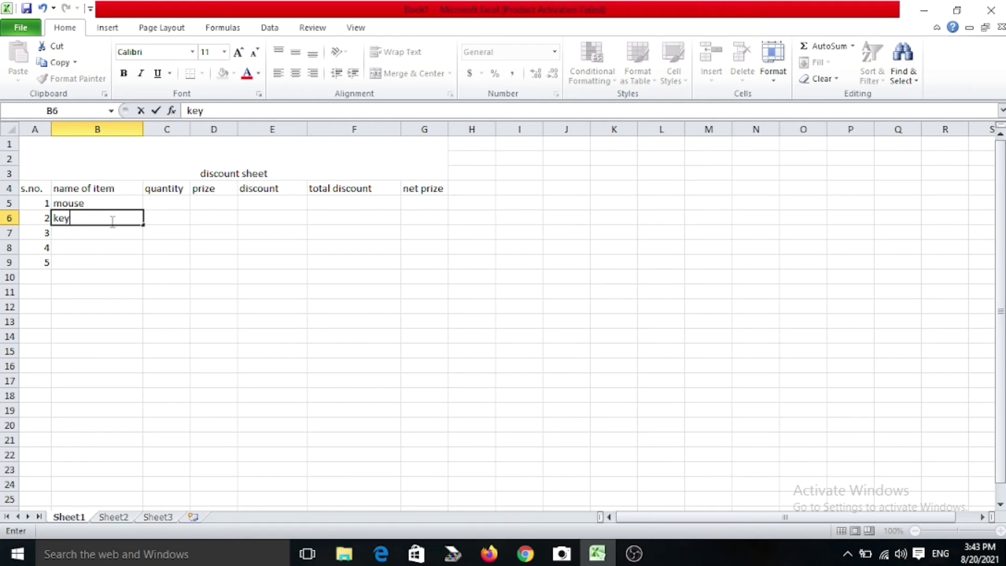
text(bo)
text(ard)
key(Return)
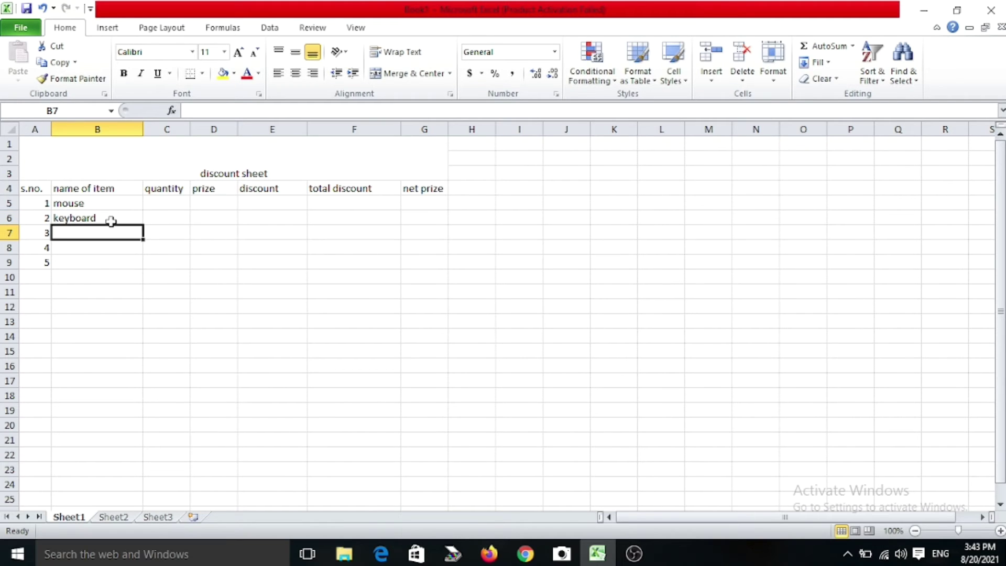
text(cpu)
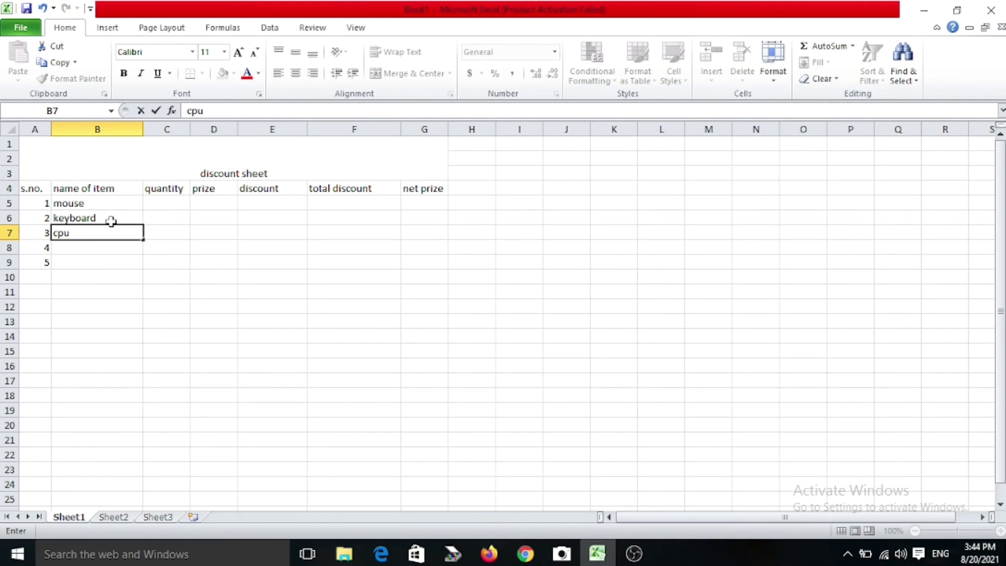
key(Return)
text(mot)
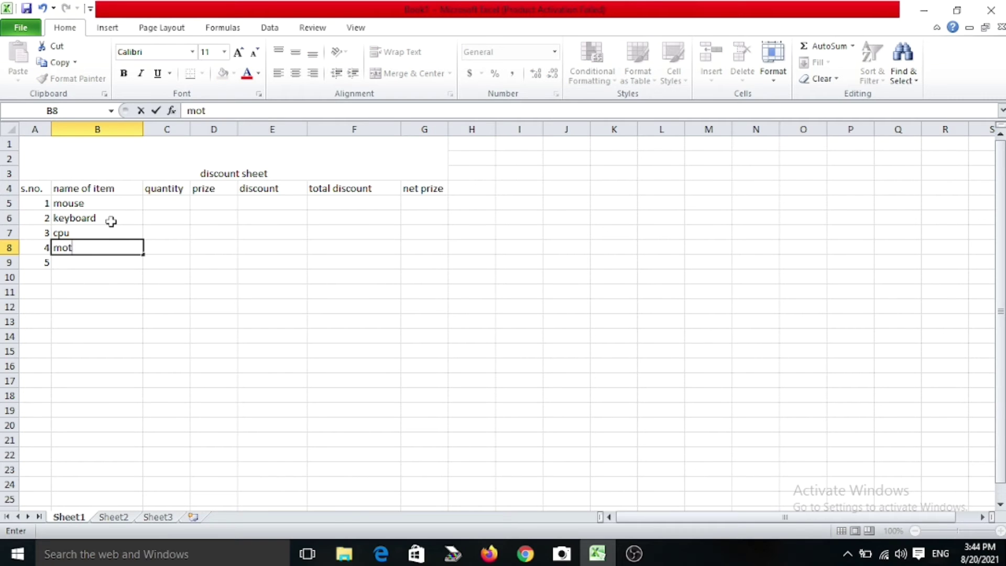
text(her b)
text(ox)
key(Return)
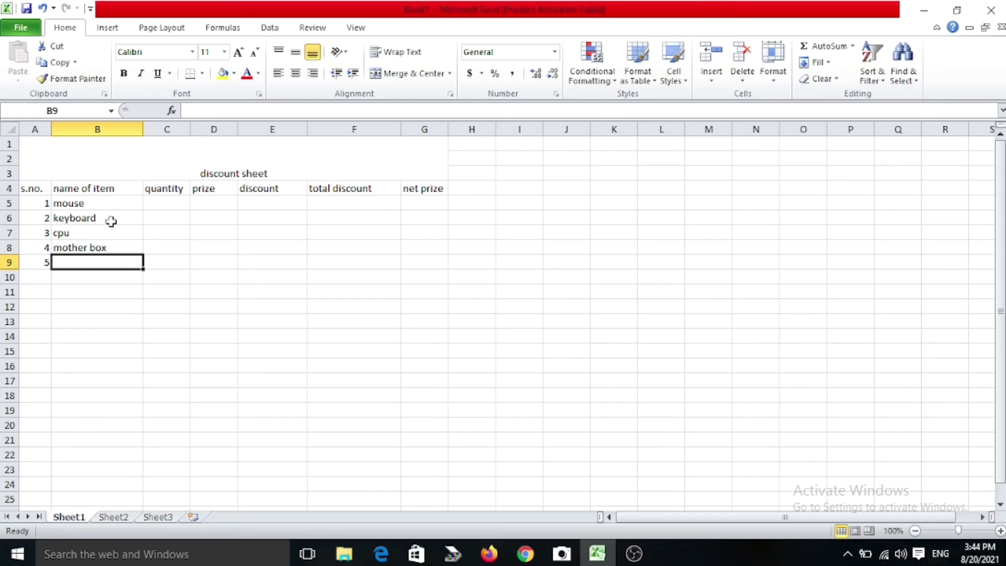
text(rom)
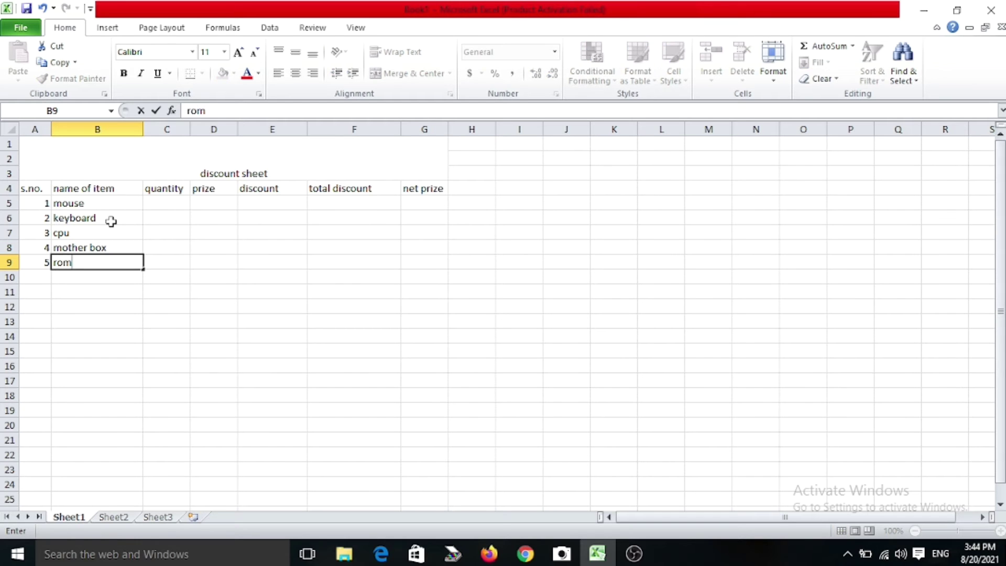
key(Tab)
Enter quantities 8, 5, 4, 4 and 8 in C5:C9
key(Up)
key(Up)
key(Up)
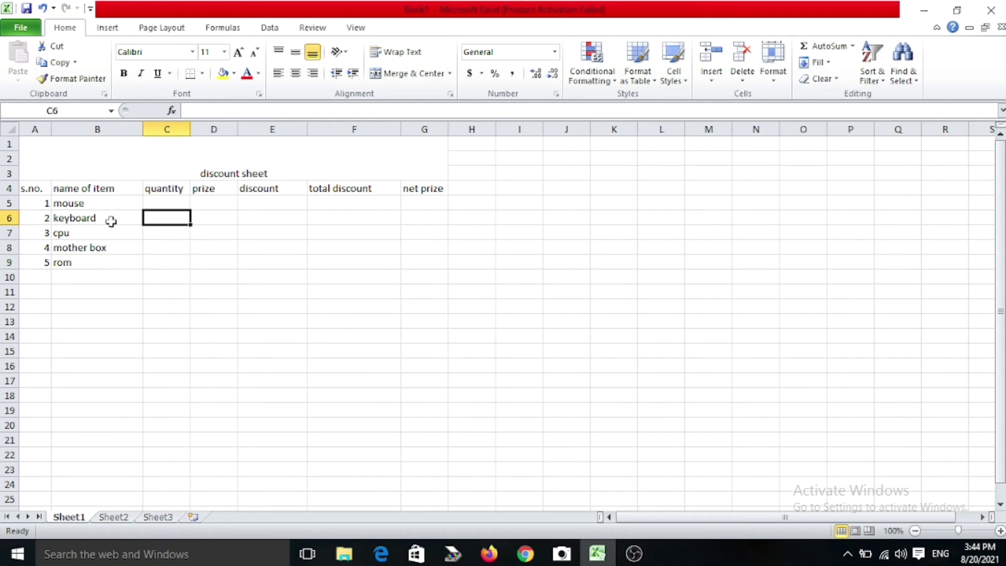
key(Up)
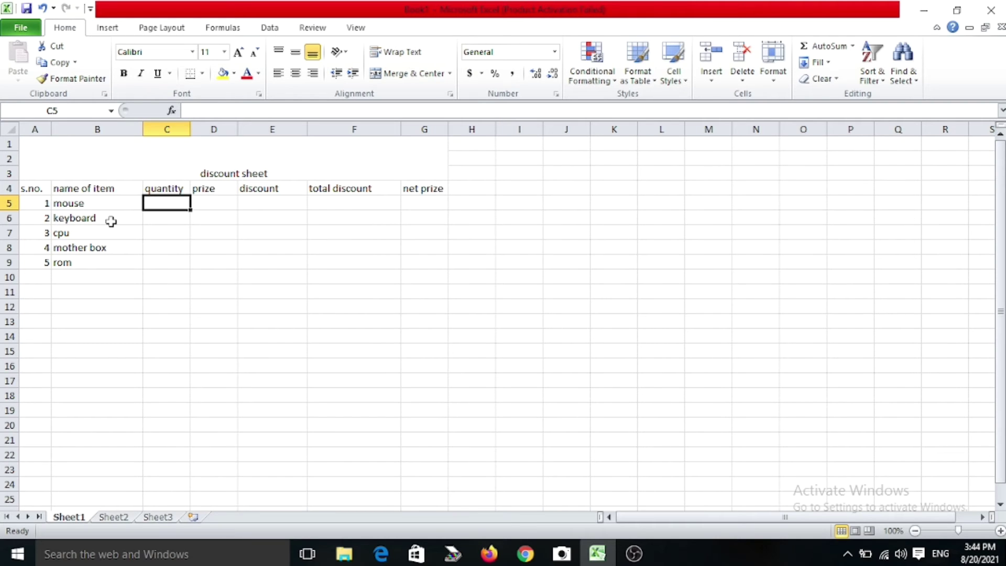
text(8)
key(Return)
text(5)
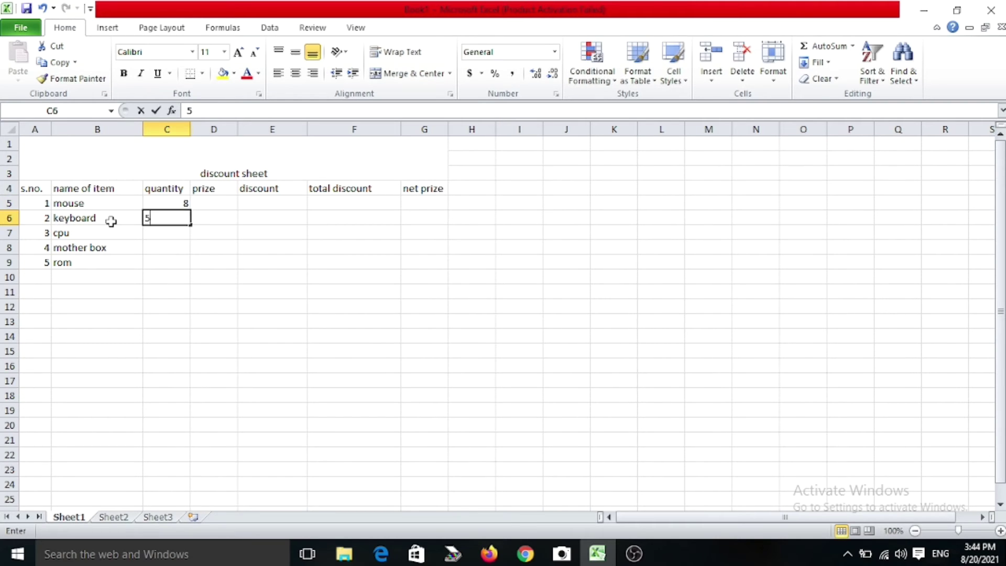
key(Return)
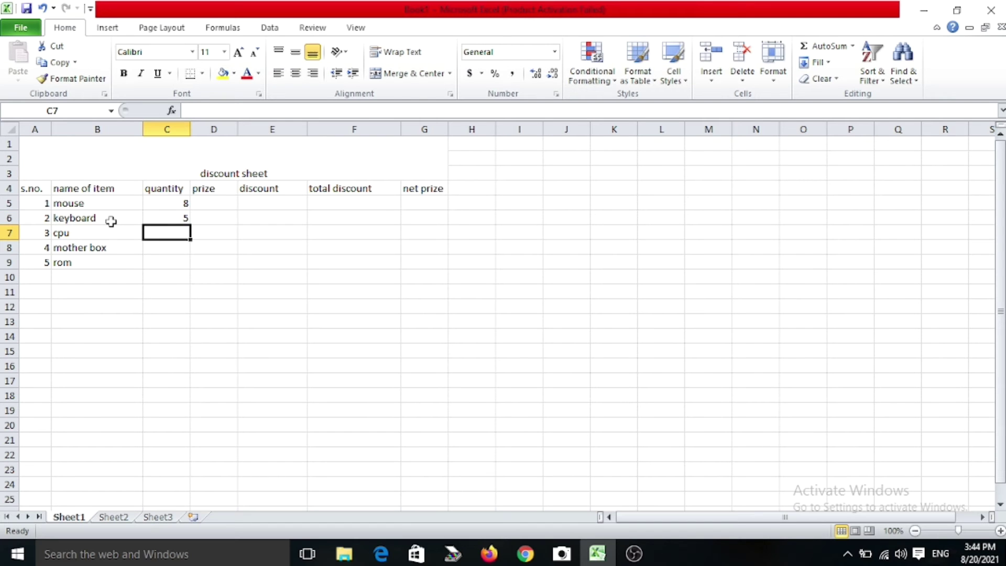
text(4)
key(Return)
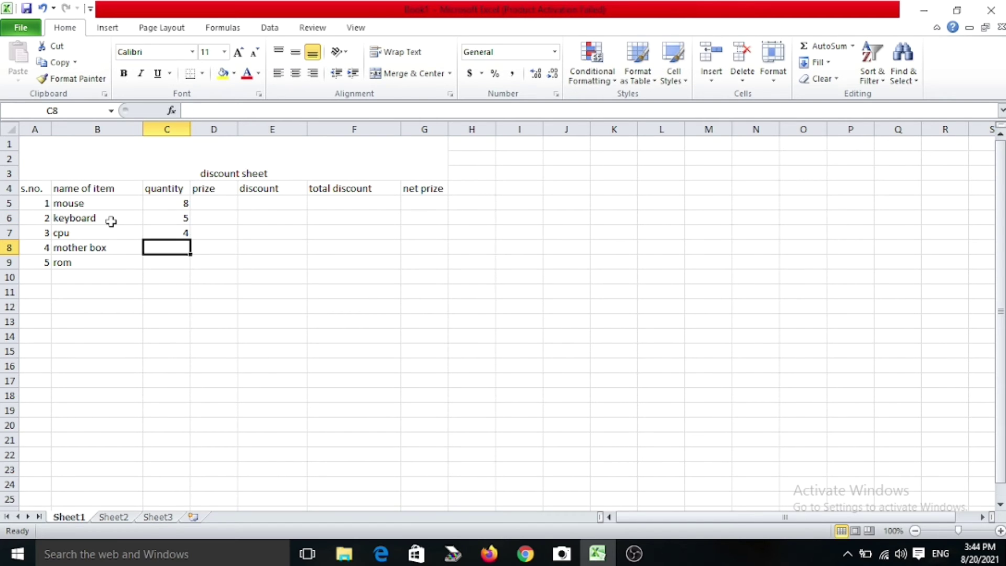
text(4)
key(Return)
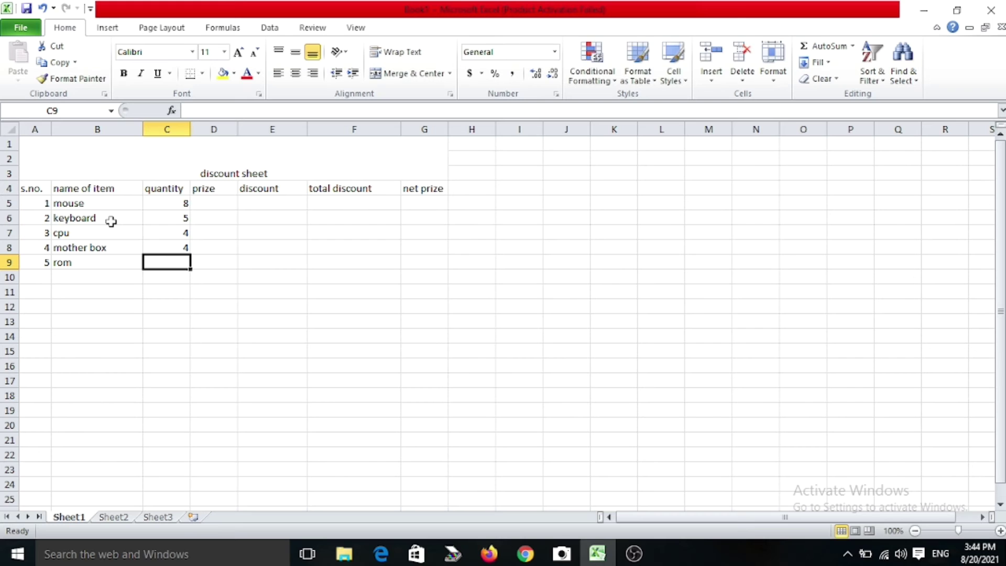
text(8)
key(Tab)
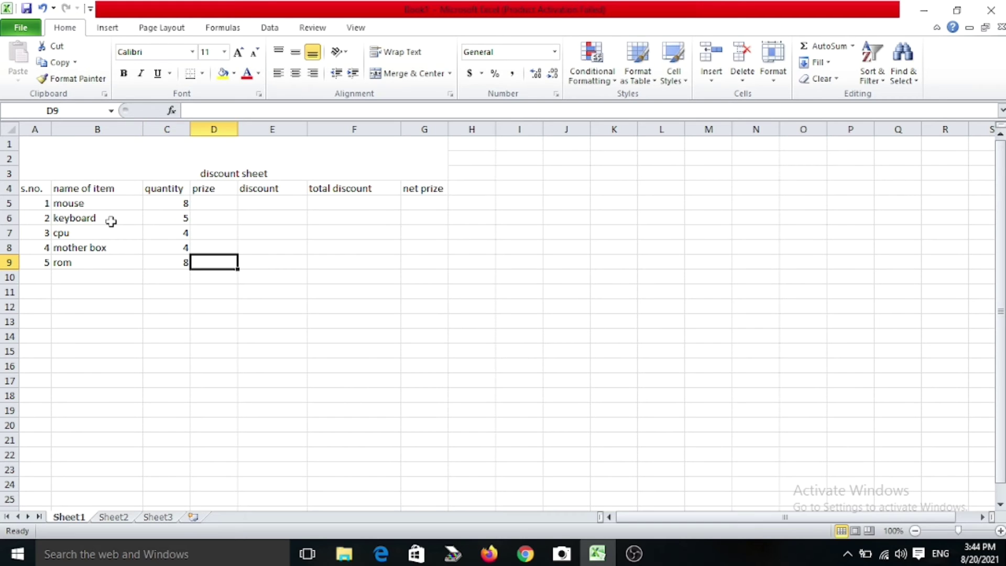
Enter prices 200, 200, 2000 and 1500 in D5:D8
key(Up)
key(Up)
key(Up)
key(Up)
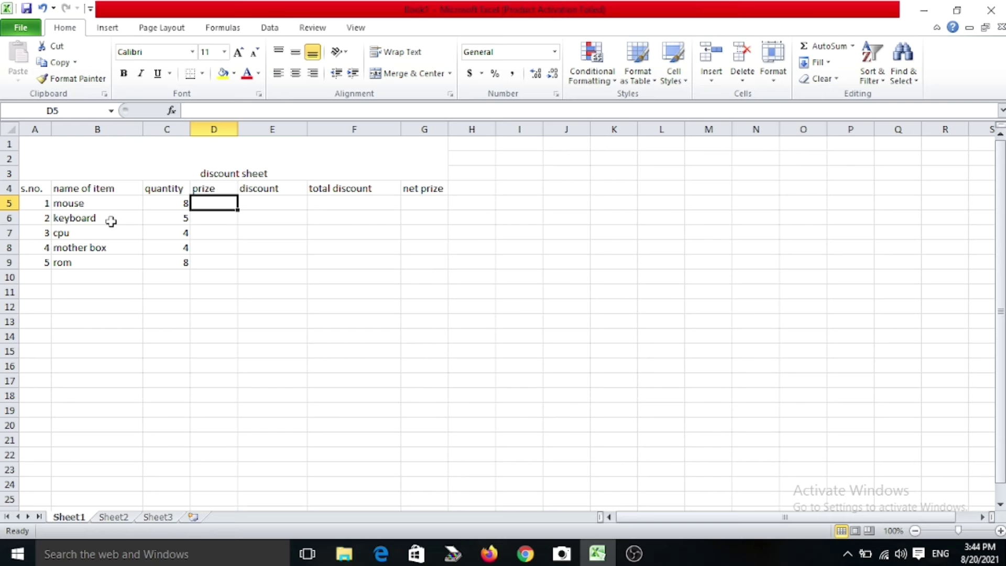
text(200)
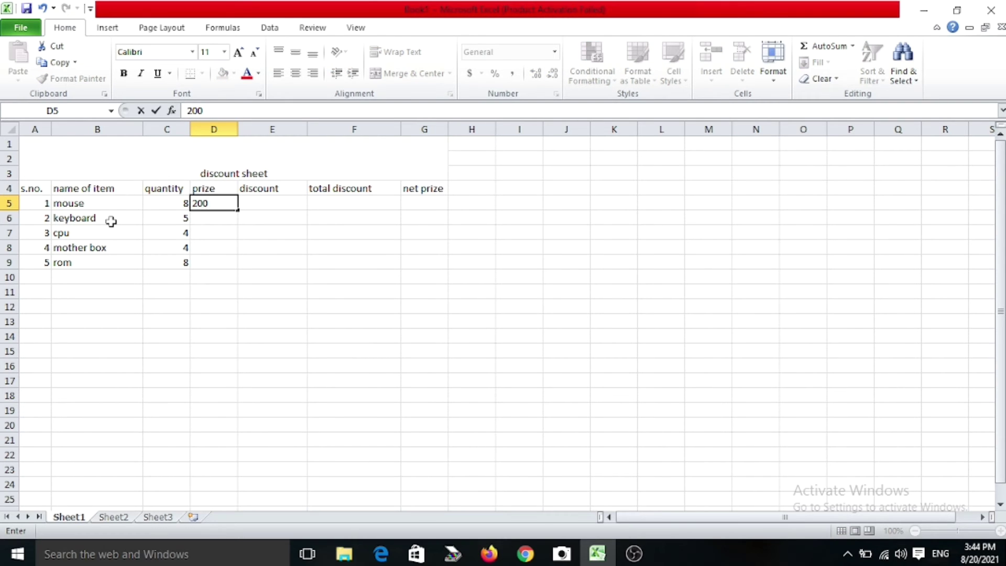
key(Return)
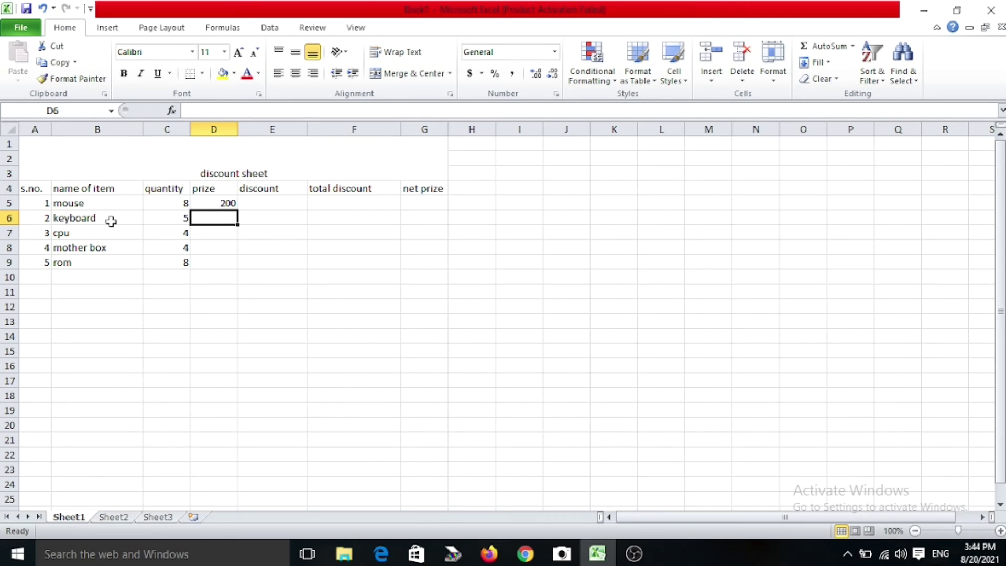
text(200)
key(Return)
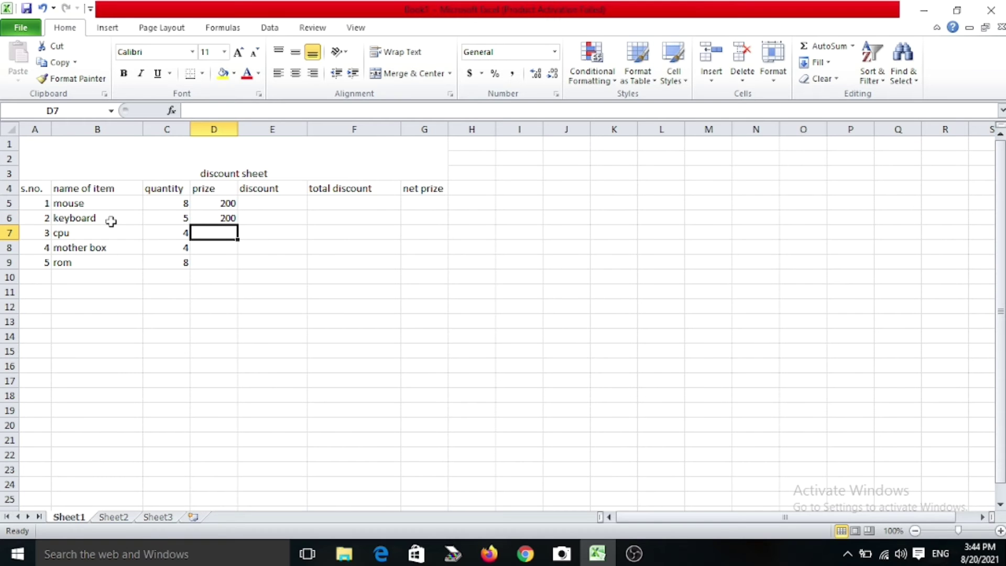
text(200)
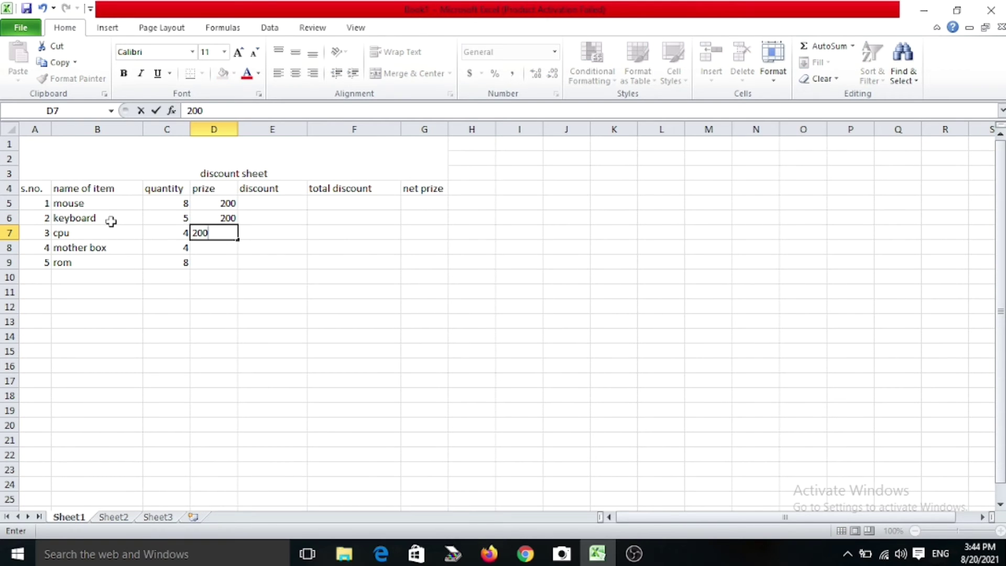
text(0)
key(Return)
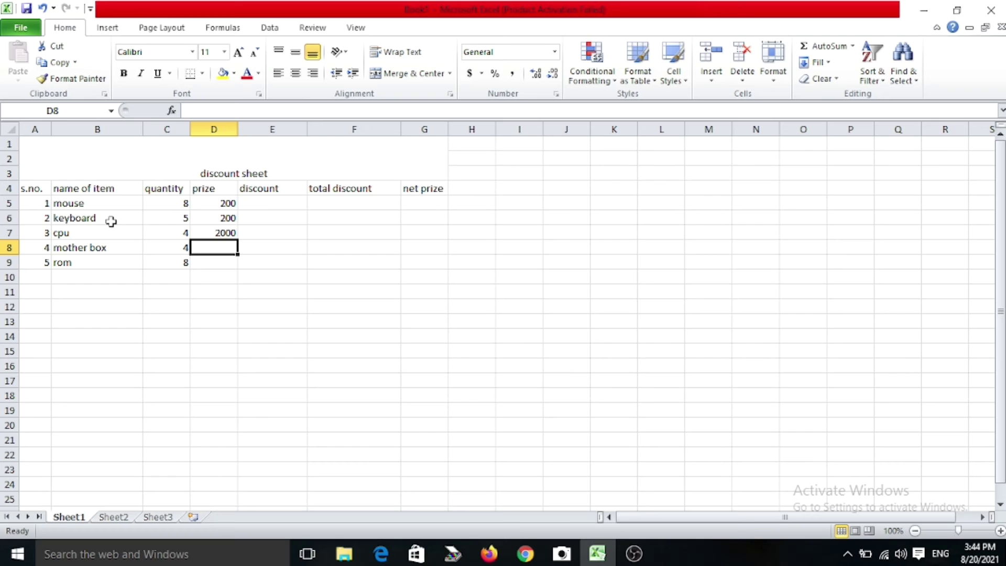
text(15)
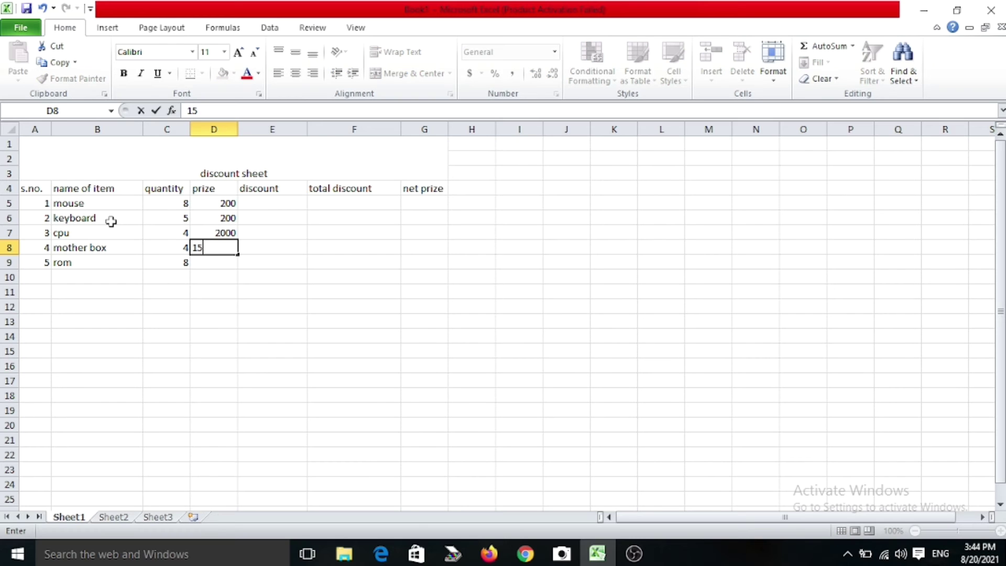
text(00)
key(Return)
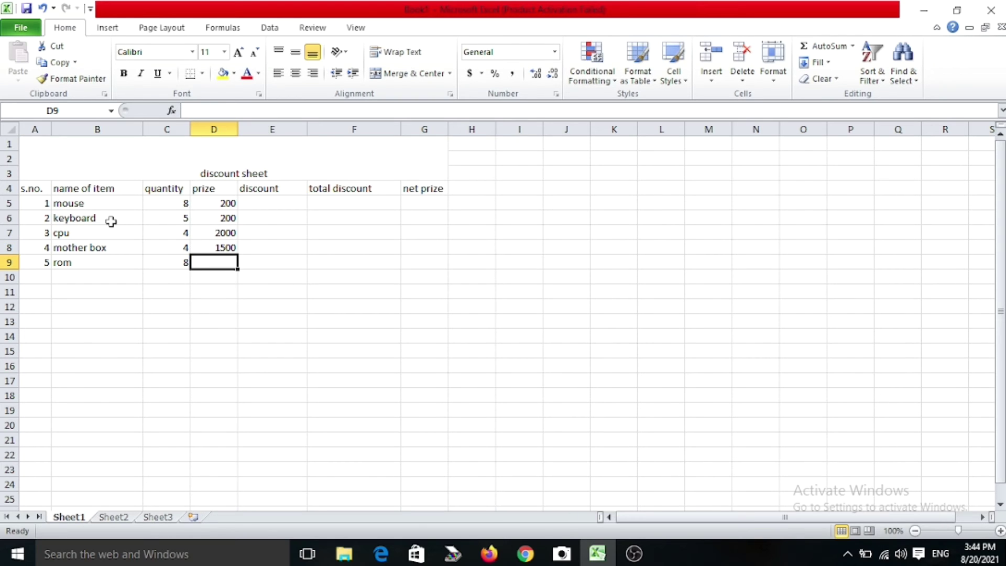
Enter rom's price 800, then discounts 2, 2, 5, 5.8 and 9.9 in E5:E9
text(800)
key(Tab)
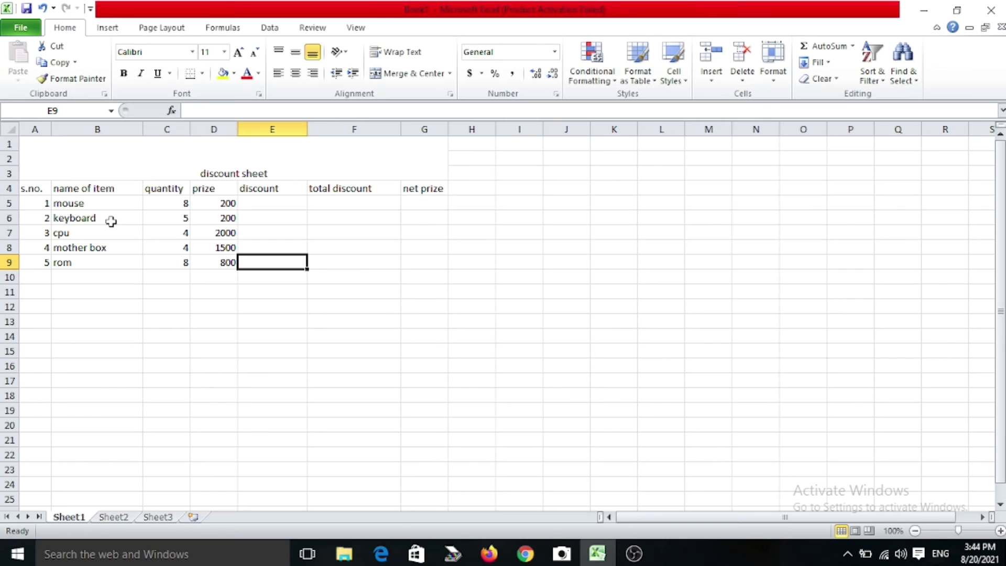
key(Up)
key(Up)
key(Up)
key(Up)
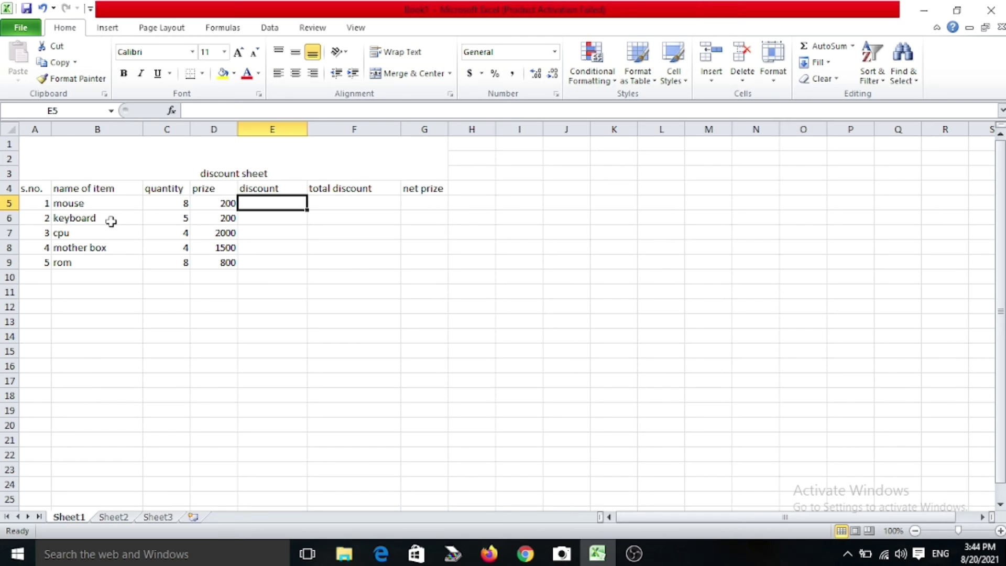
key(Return)
text(2)
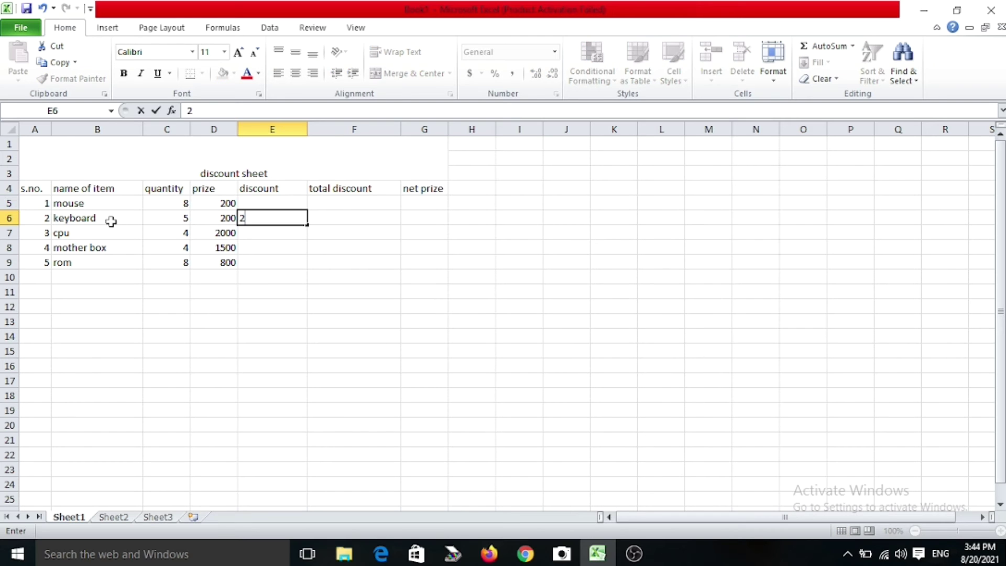
key(Up)
text(2)
key(Return)
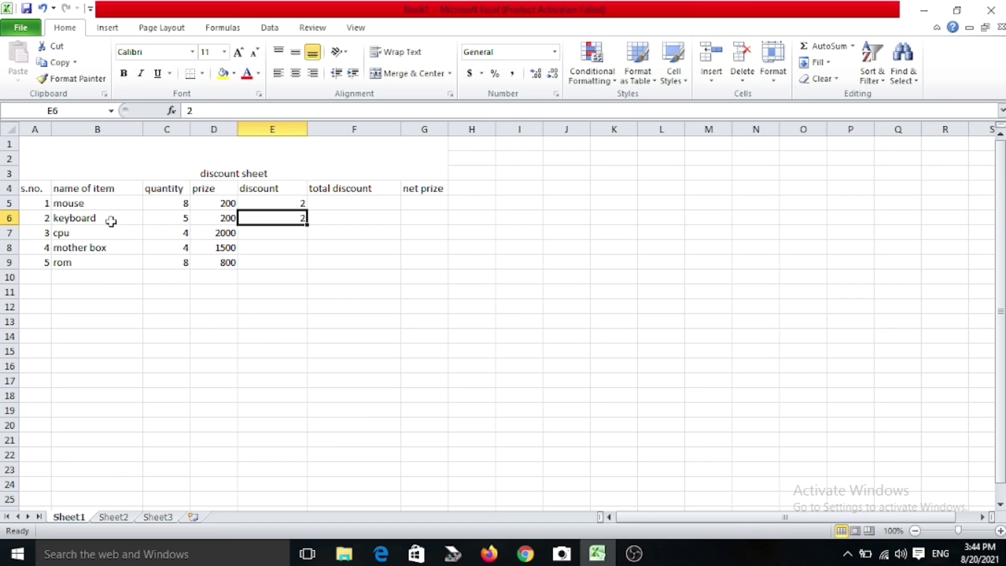
key(Return)
text(5)
key(Return)
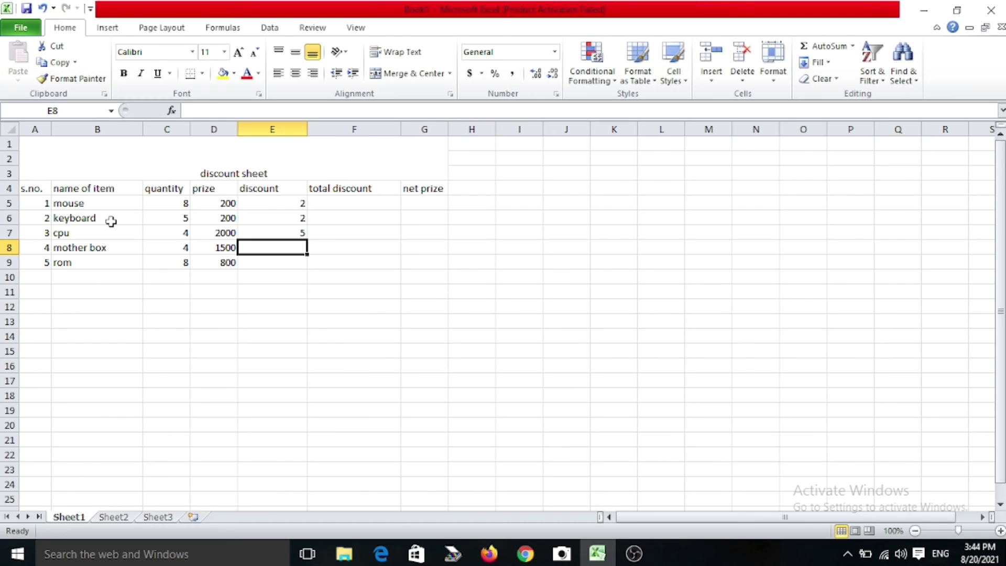
text(5.8)
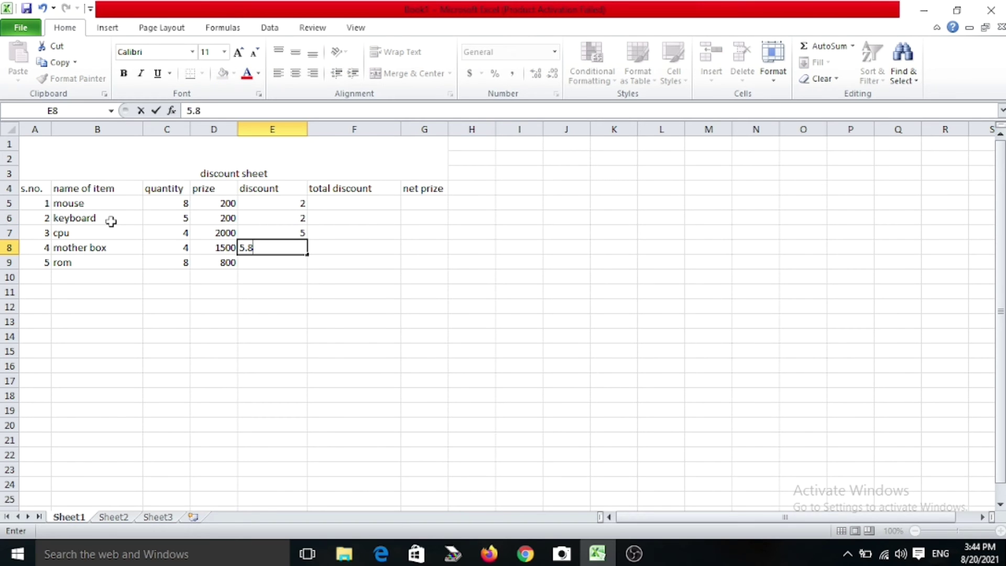
key(Return)
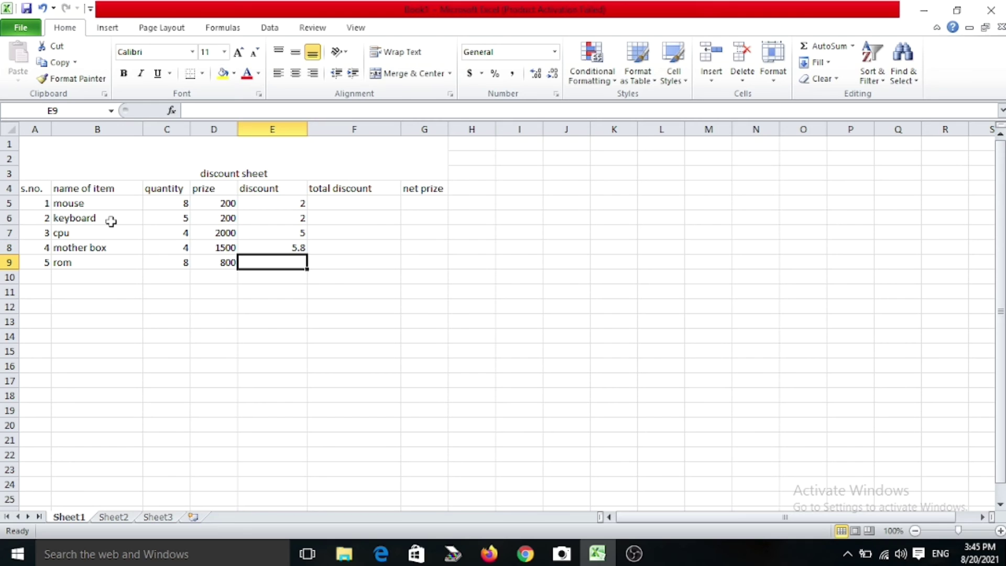
text(9.9)
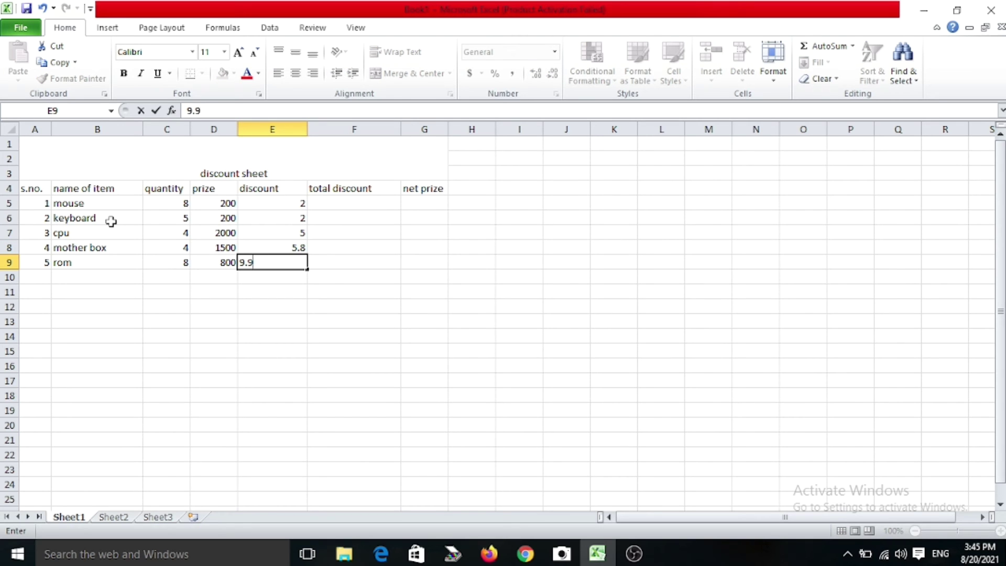
key(Tab)
key(Up)
key(Up)
key(Up)
key(Up)
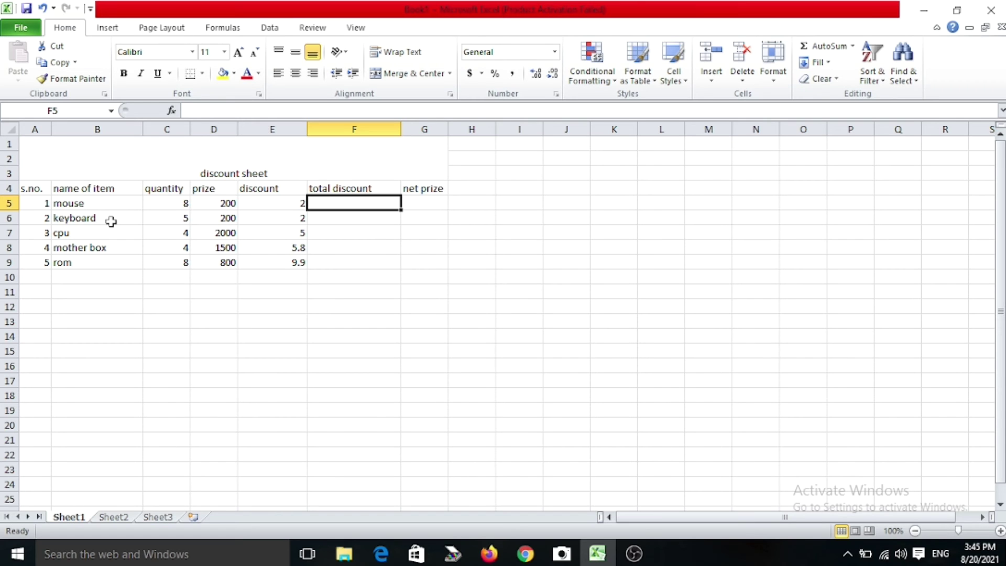
Enter the formula =D5*C5*E5/100 in F5 for the mouse's total discount
text(=)
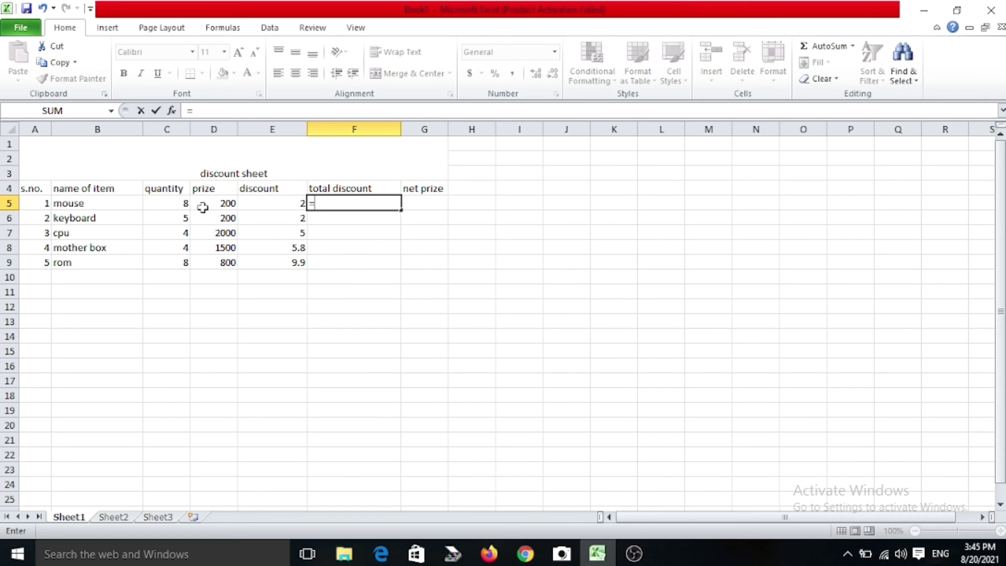
click(229, 204)
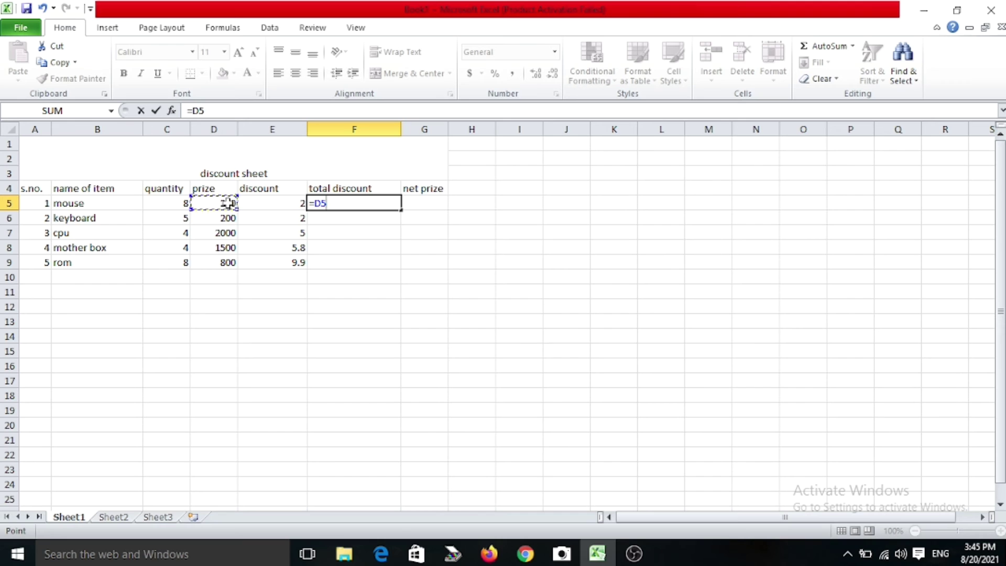
text(*)
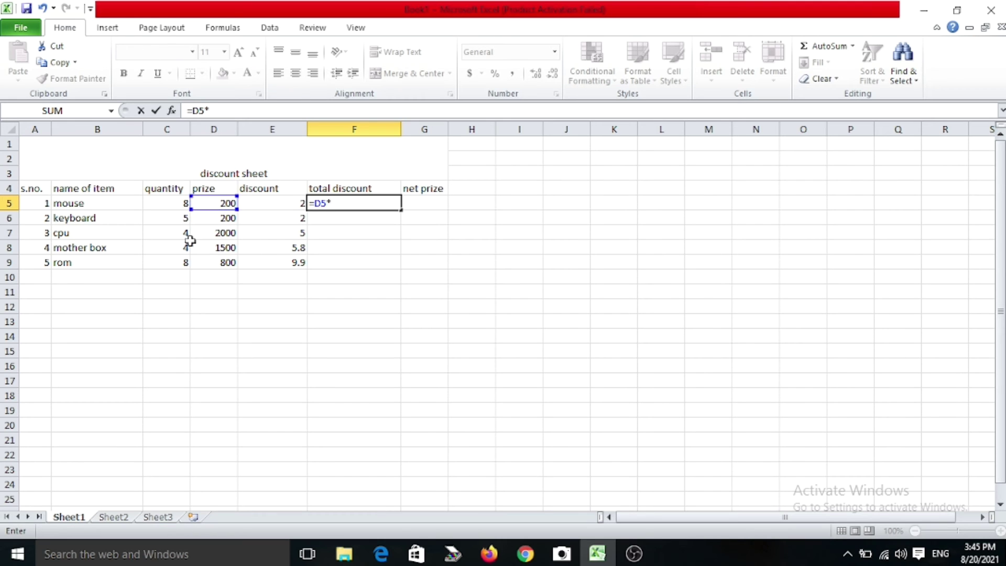
click(175, 203)
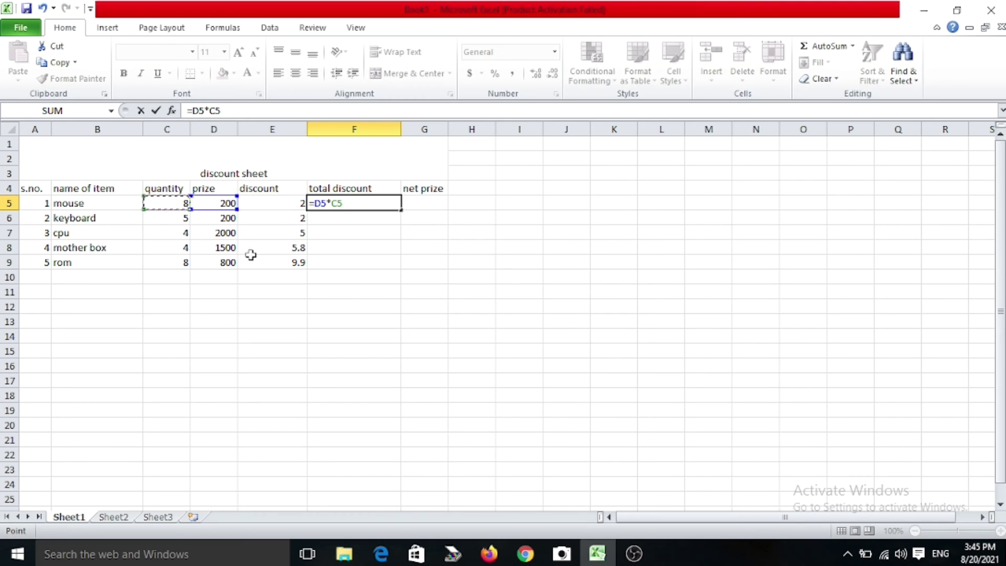
text(*)
click(262, 203)
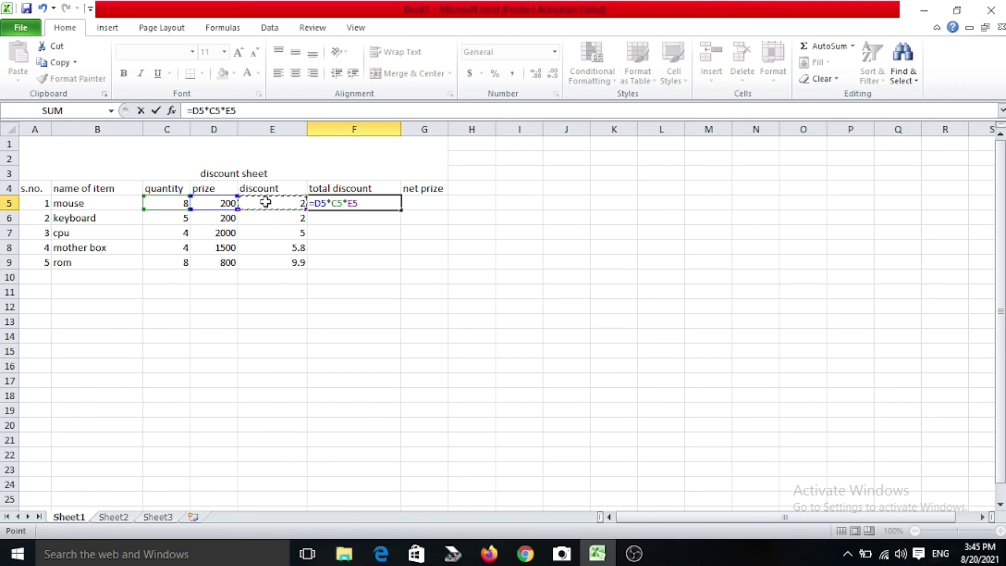
text(/100)
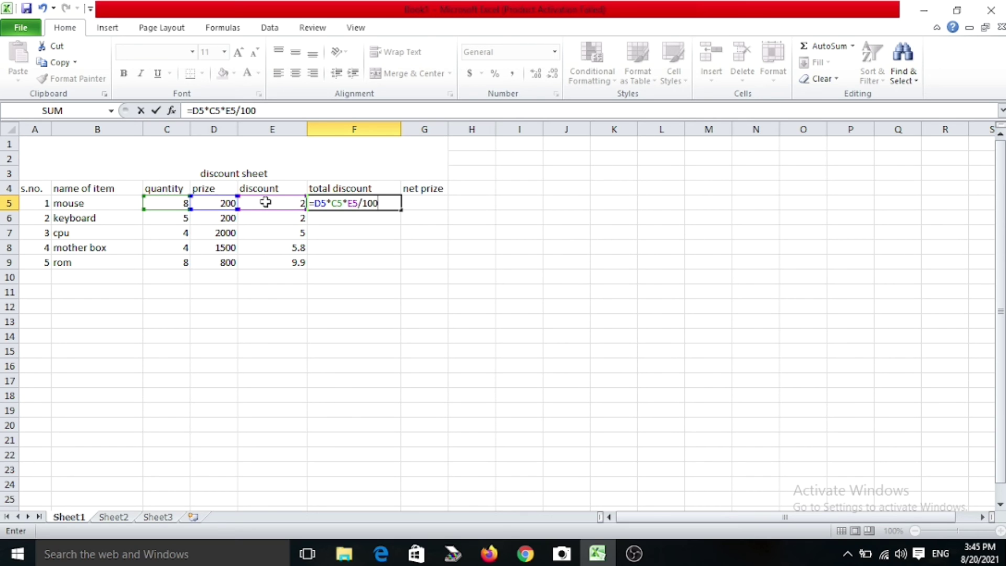
key(Return)
Fill the total discount formula down to F9 and drop the decimal from F9
click(338, 192)
click(335, 200)
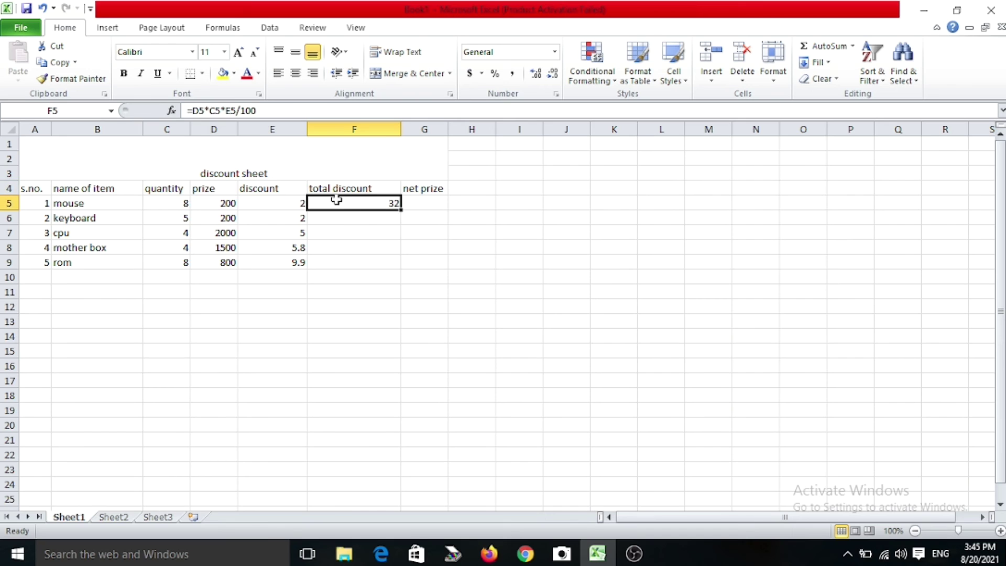
drag(400, 210, 407, 274)
click(429, 234)
click(378, 264)
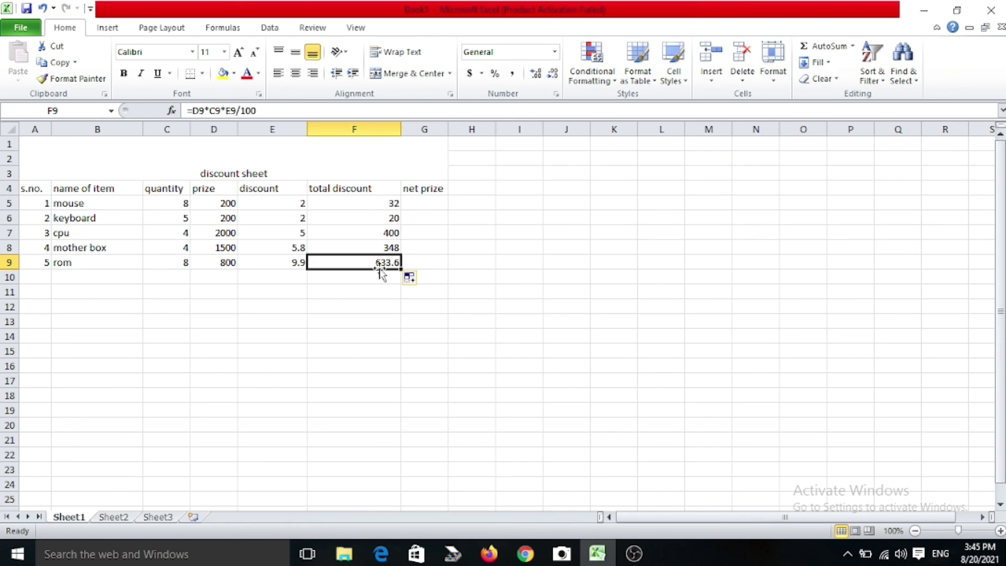
click(553, 75)
click(425, 208)
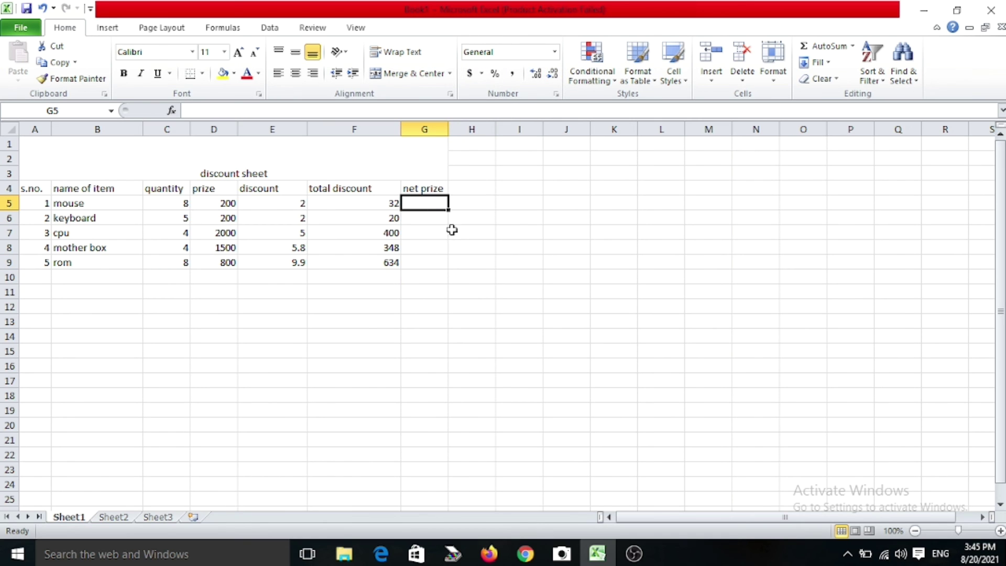
Enter =D5*C5-F5 in G5 and fill it down to G9
text(=)
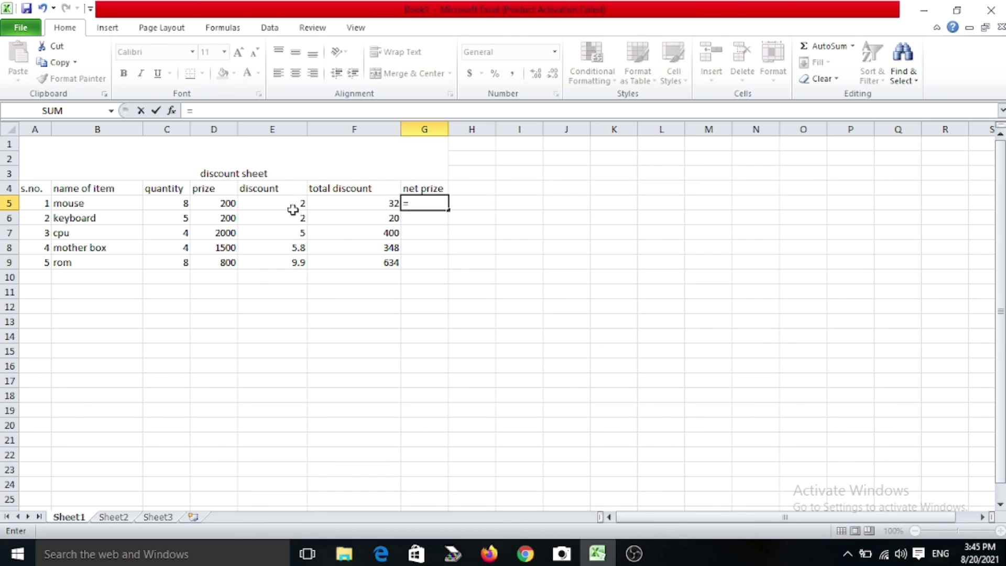
click(222, 203)
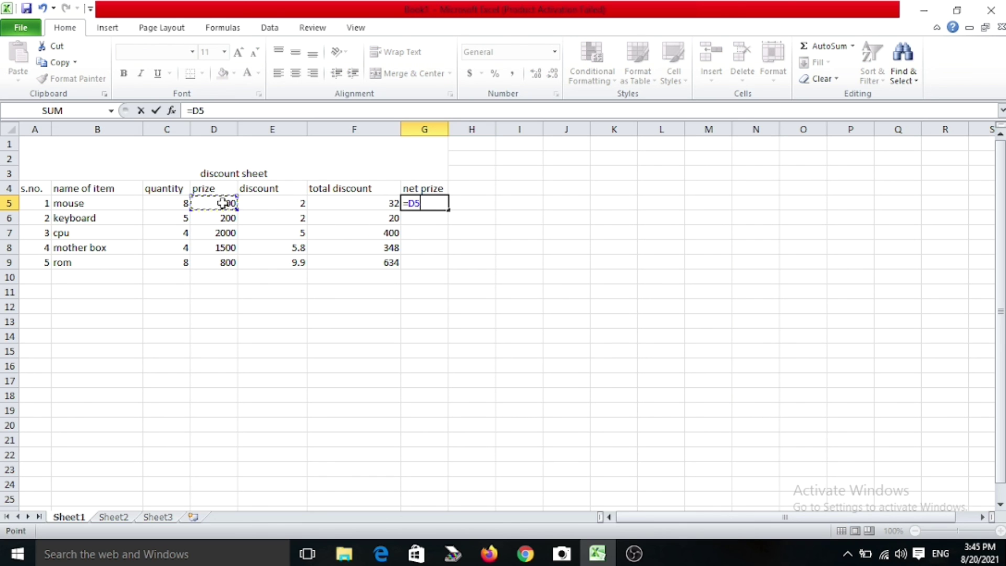
text(*)
click(161, 206)
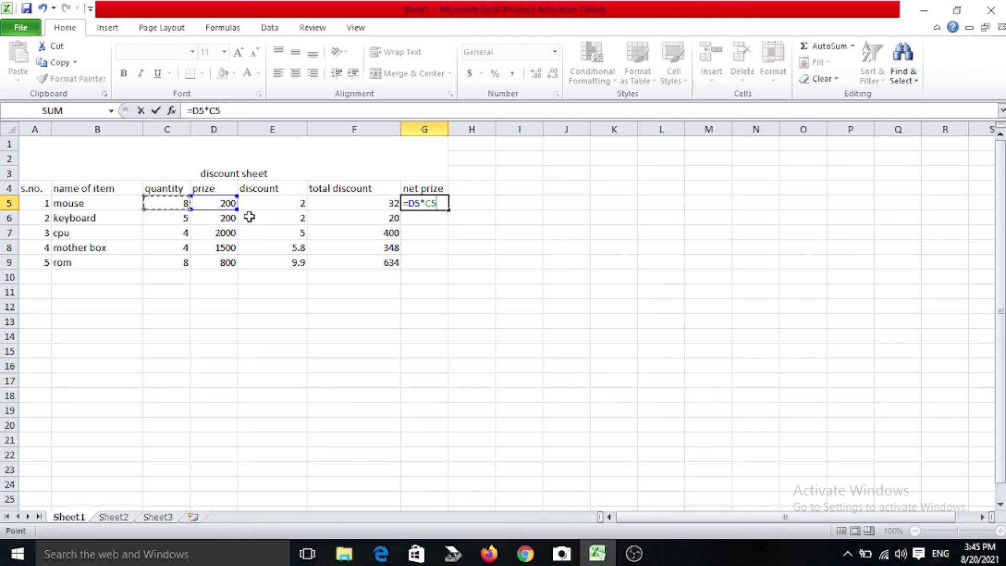
text(-)
click(316, 205)
key(Return)
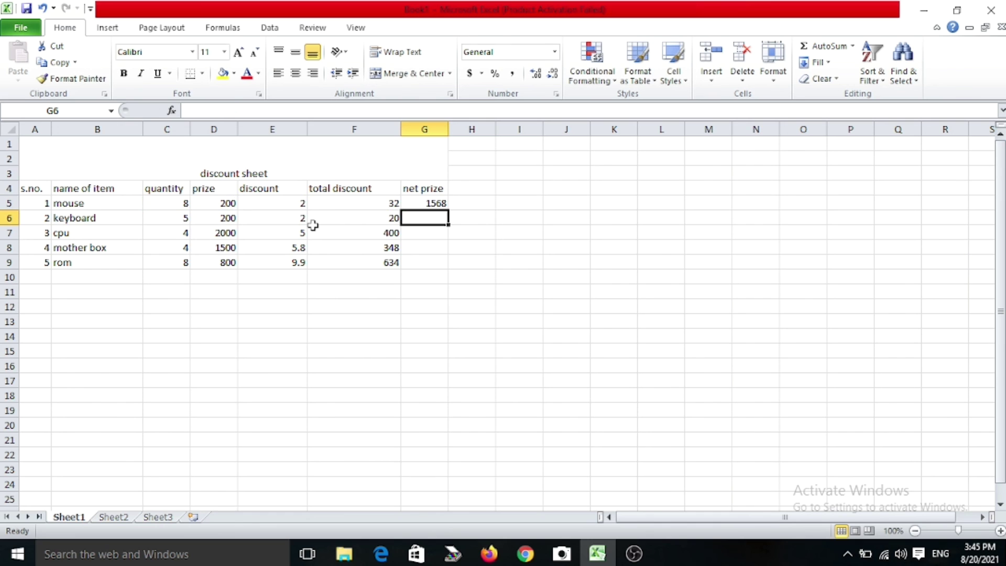
click(429, 202)
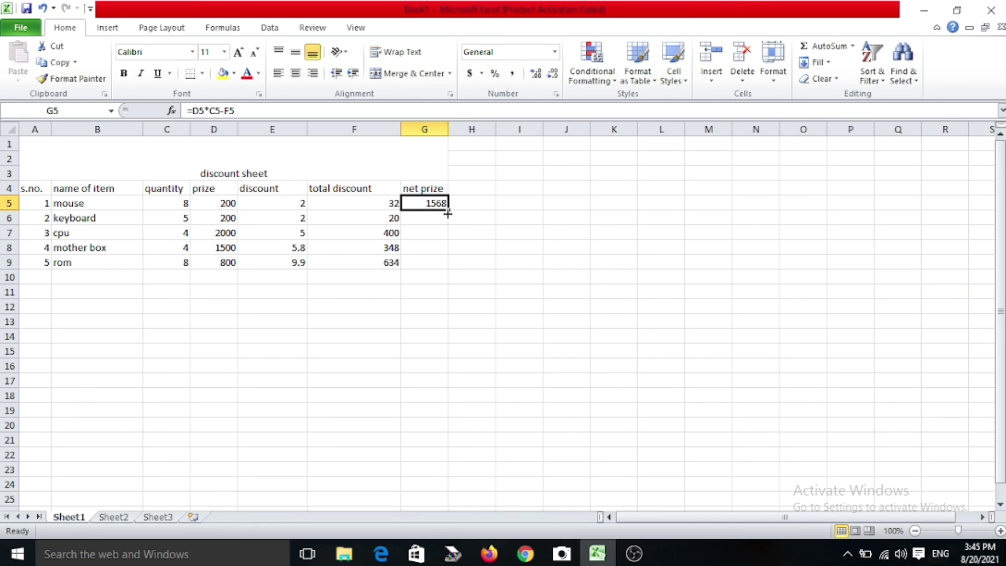
double_click(447, 210)
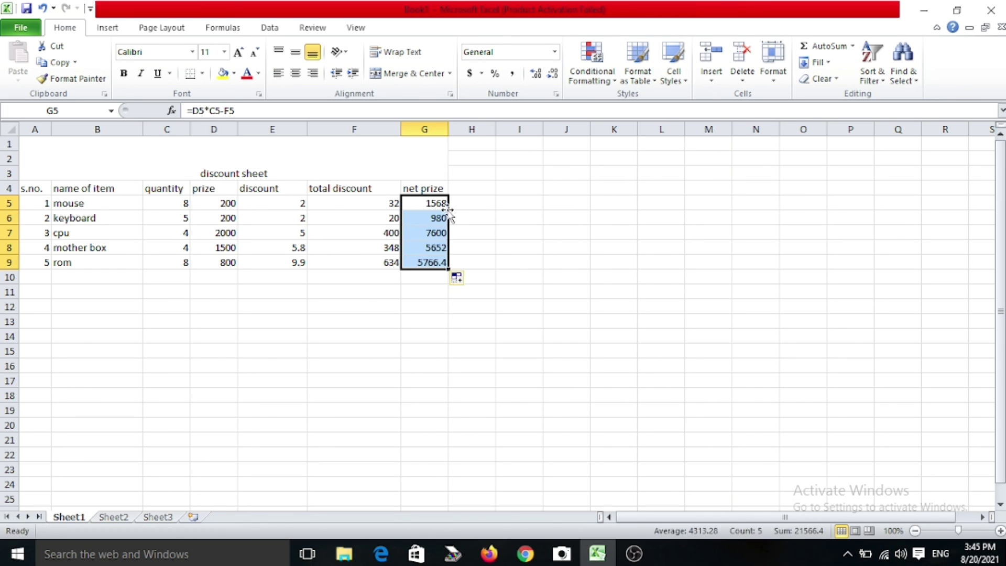
click(432, 261)
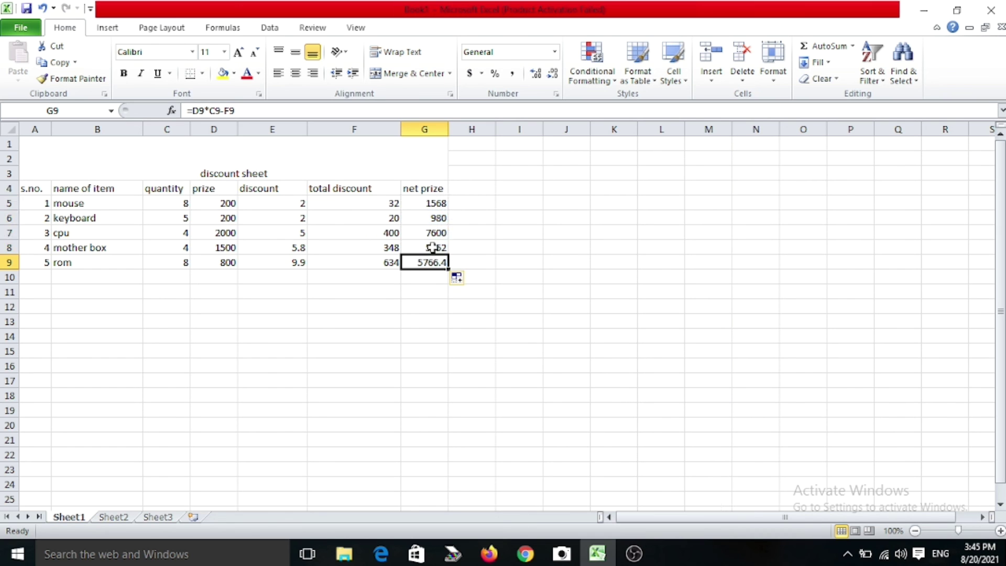
Show rom's net prize as 5766 without decimals, then close Excel without saving
click(554, 74)
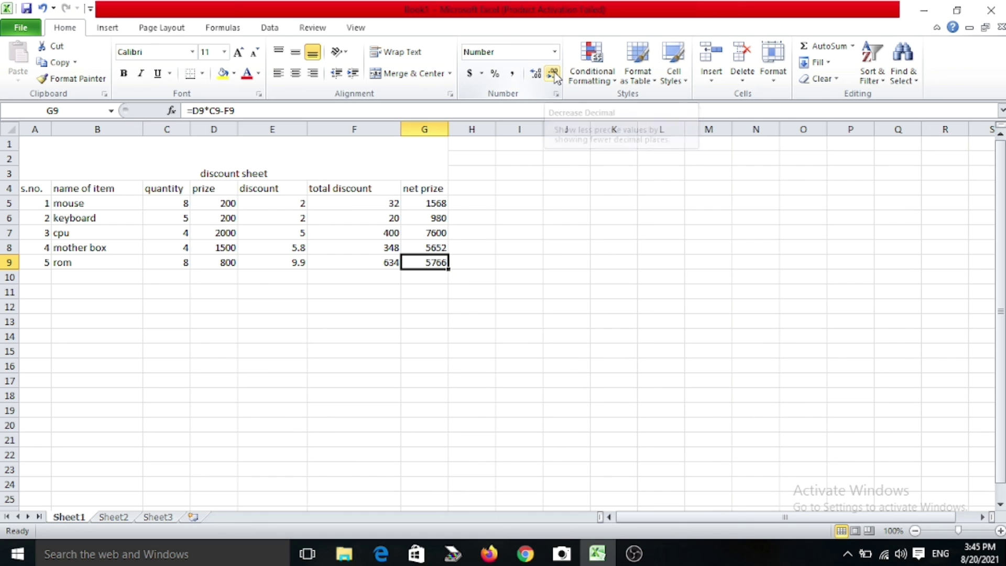
click(346, 157)
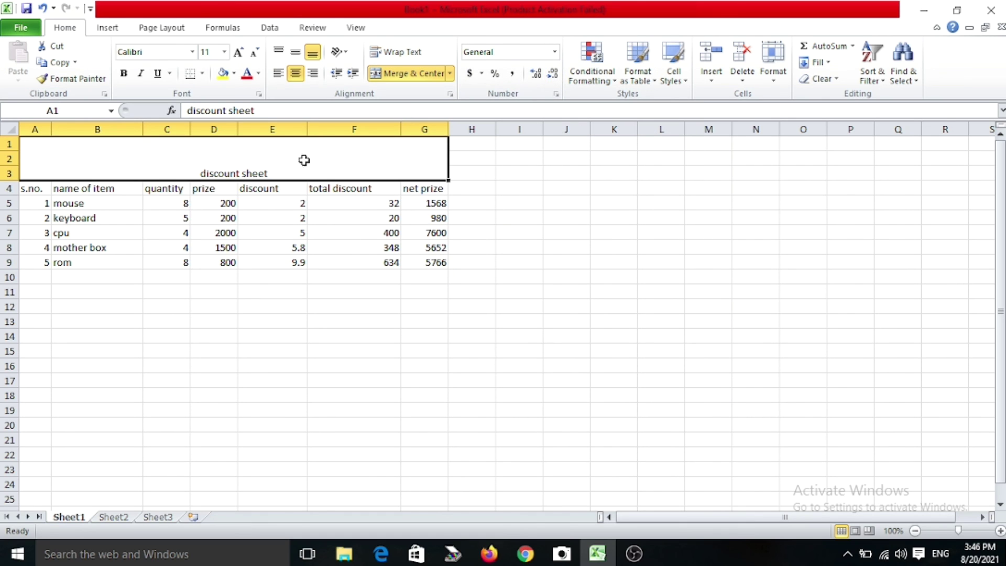
click(508, 252)
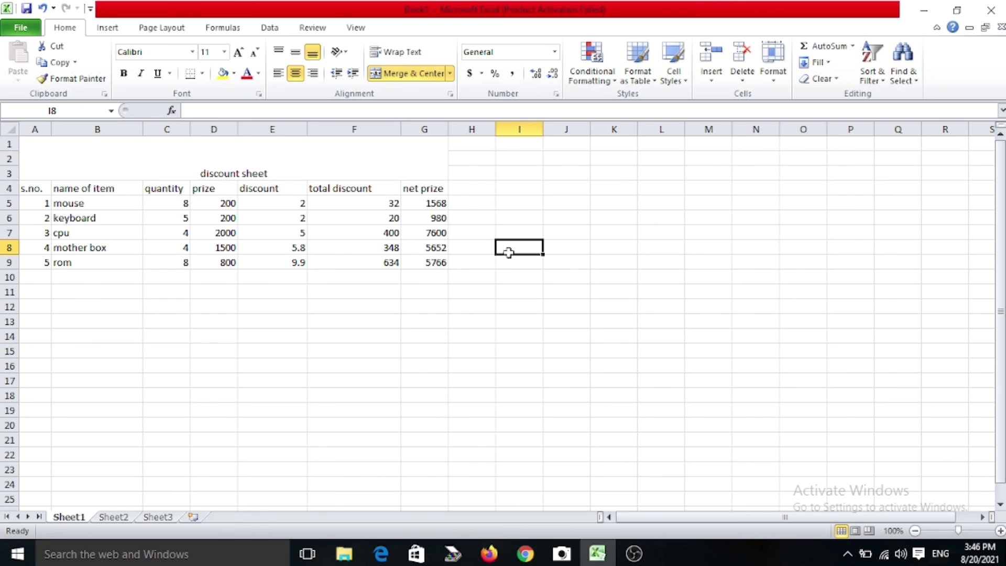
click(992, 7)
click(503, 292)
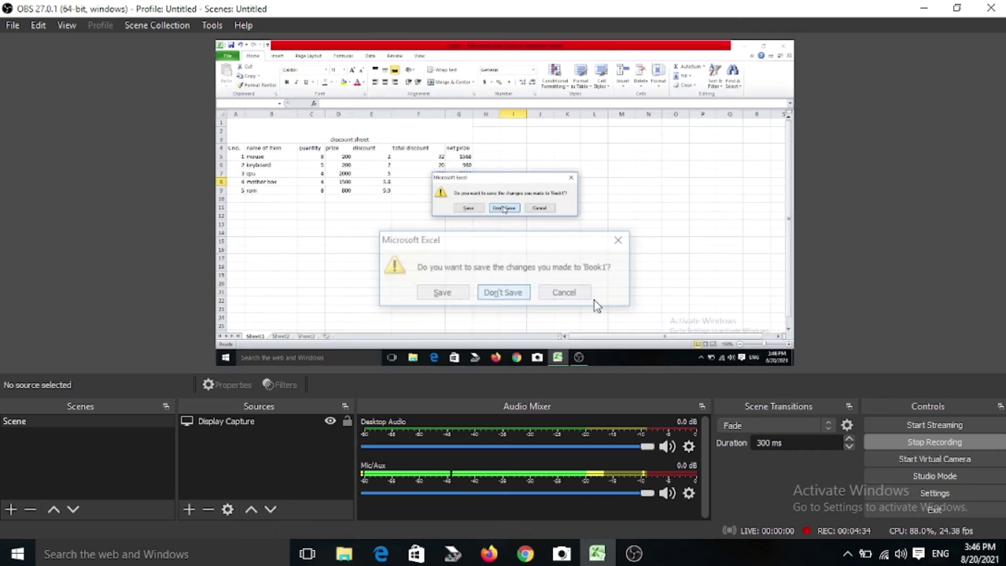